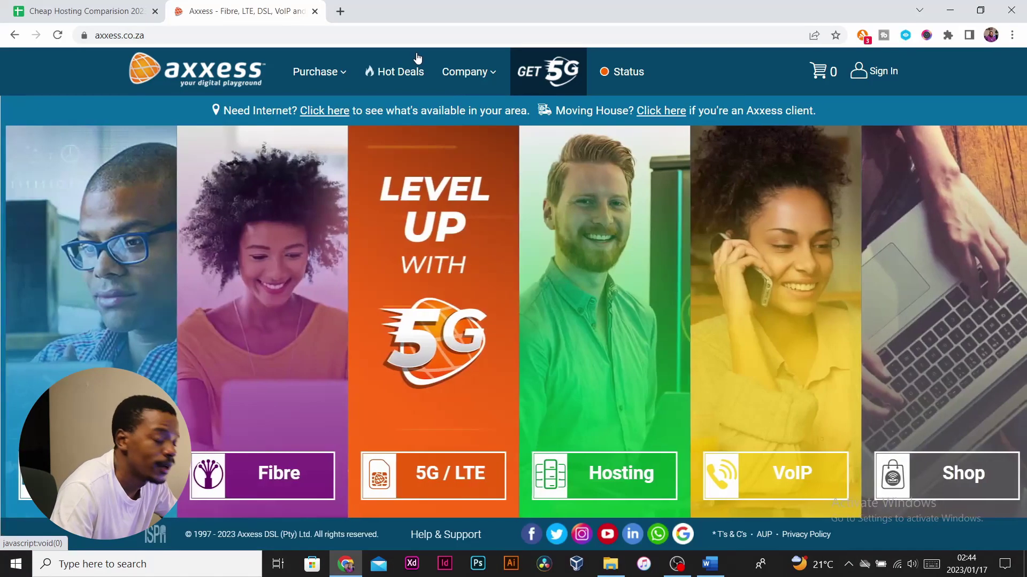
# Browse the Axxess and Afrihost hosting menus, then reach 1-grid's shared hosting page
pyautogui.click(484, 72)
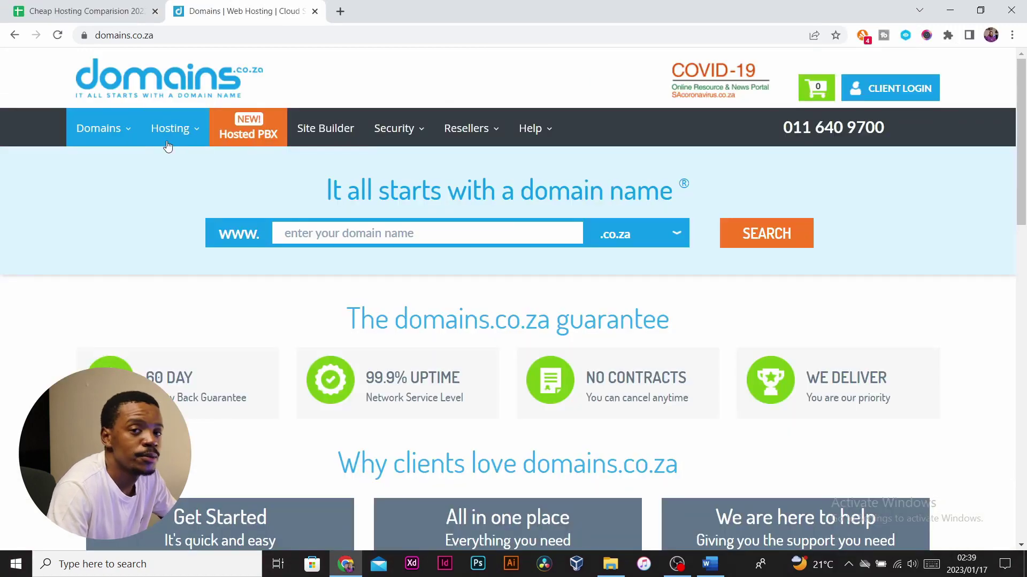
pyautogui.click(168, 143)
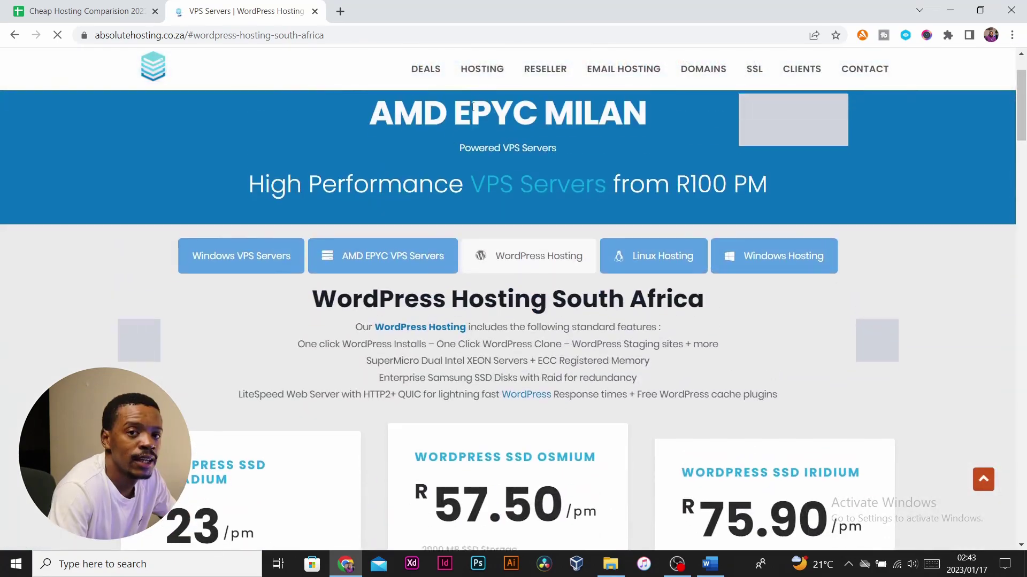
pyautogui.moveTo(481, 68)
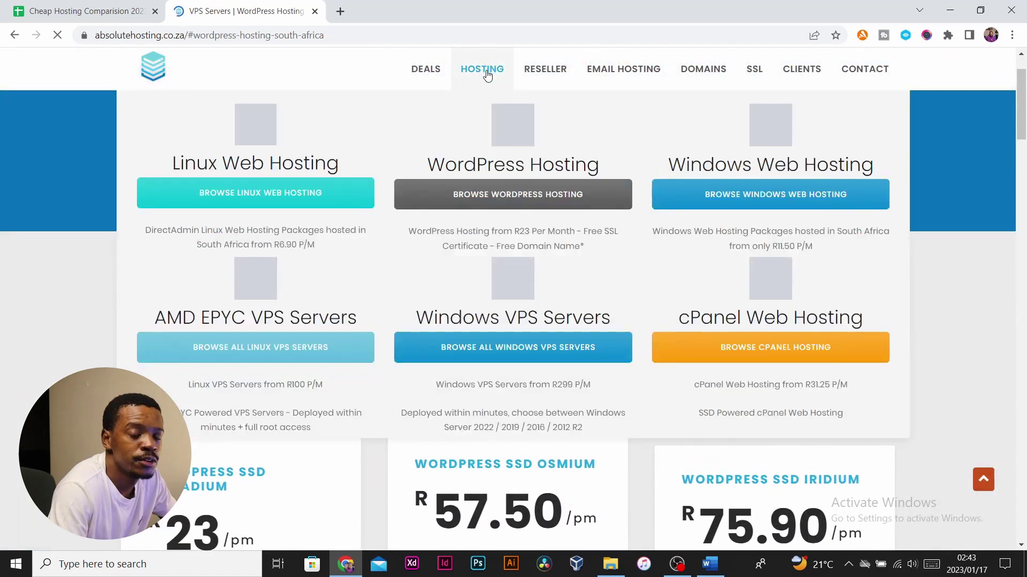
pyautogui.scroll(-10, 429, 249)
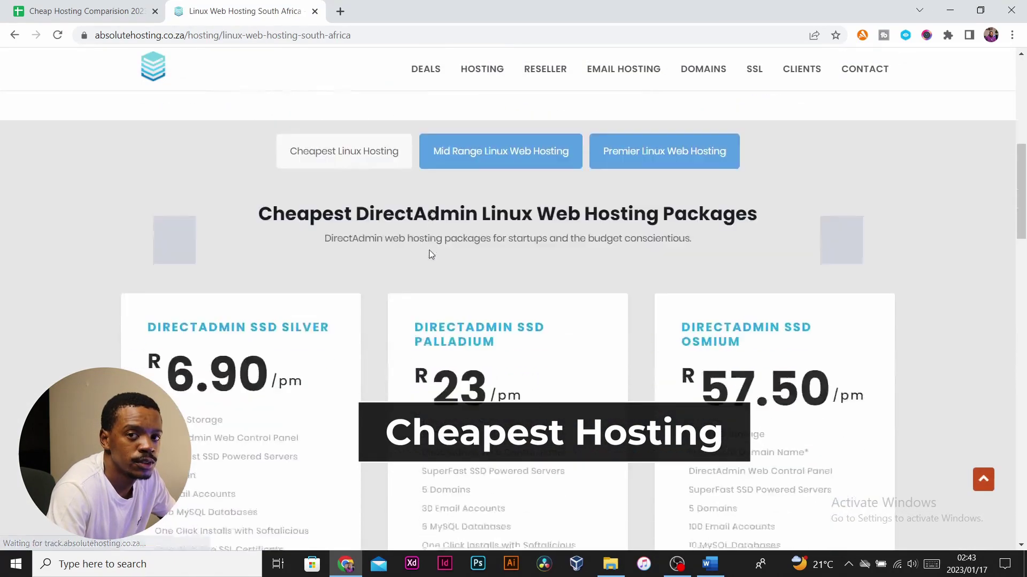
pyautogui.scroll(3, 436, 255)
pyautogui.scroll(-3, 568, 298)
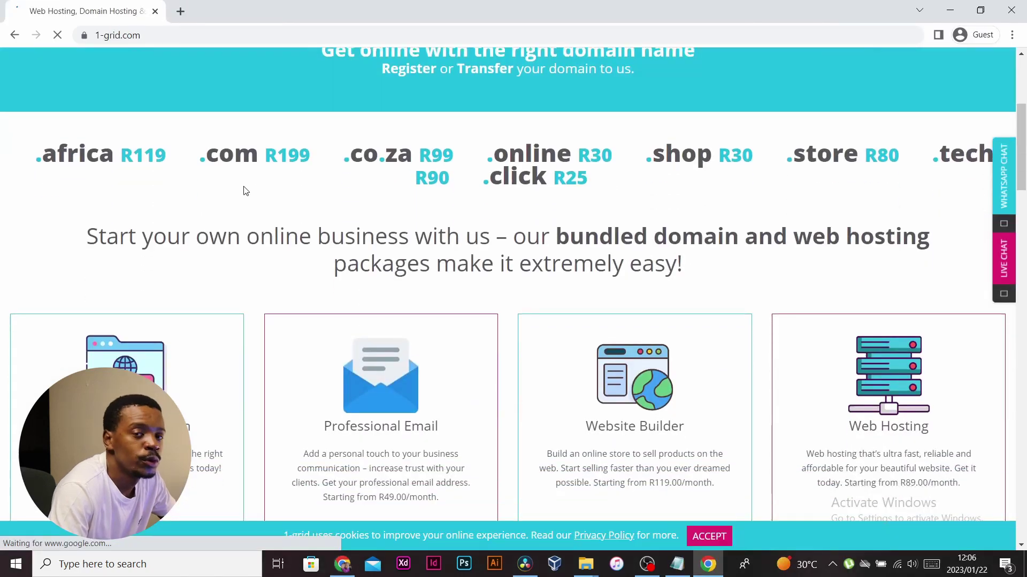
pyautogui.scroll(5, 254, 158)
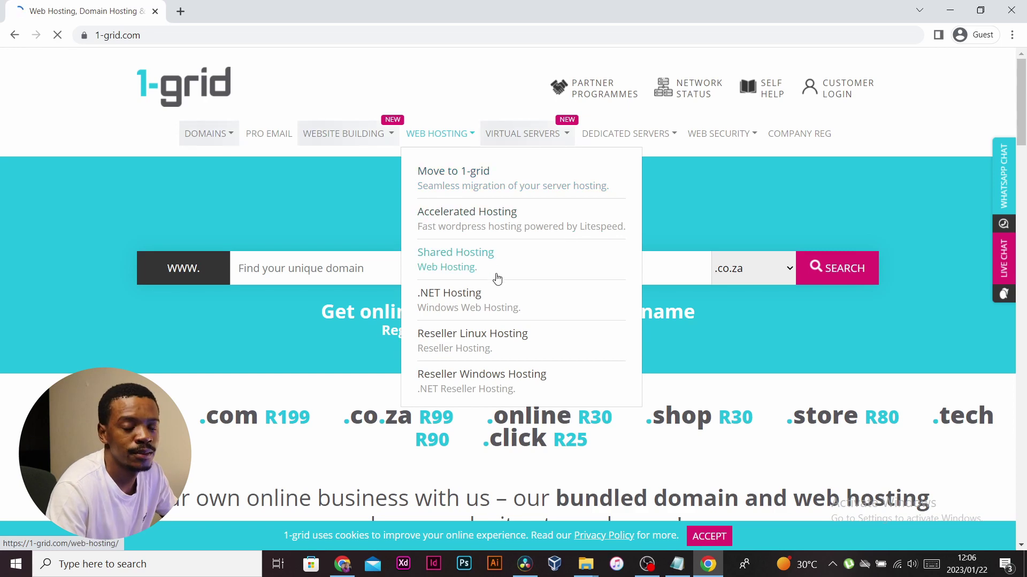
pyautogui.click(452, 258)
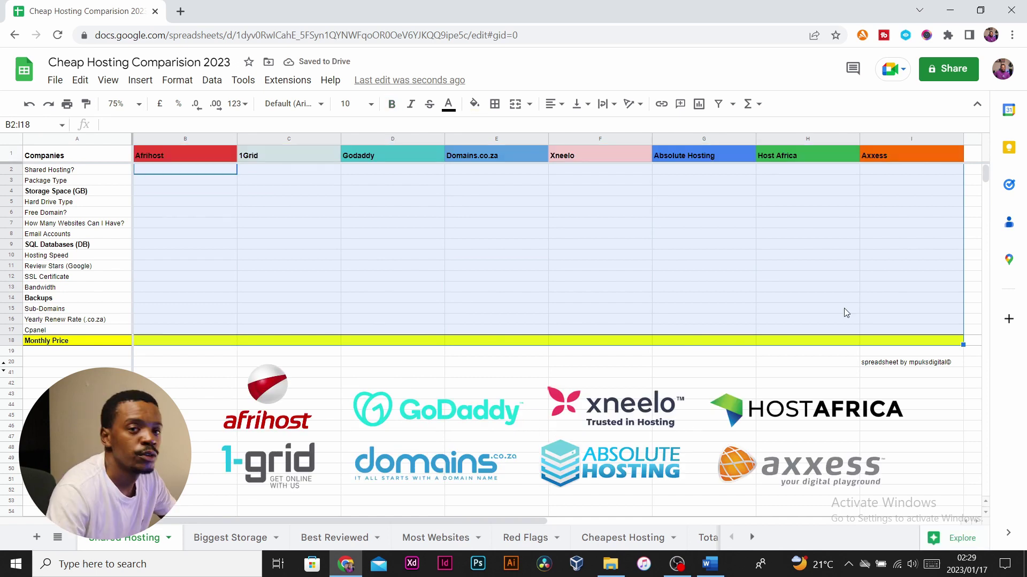
# Enter Afrihost, 1Grid, Godaddy, Domains.co.za, Xneelo, Absolute Hosting, Host Africa and Axxess across B1:I1
pyautogui.click(844, 308)
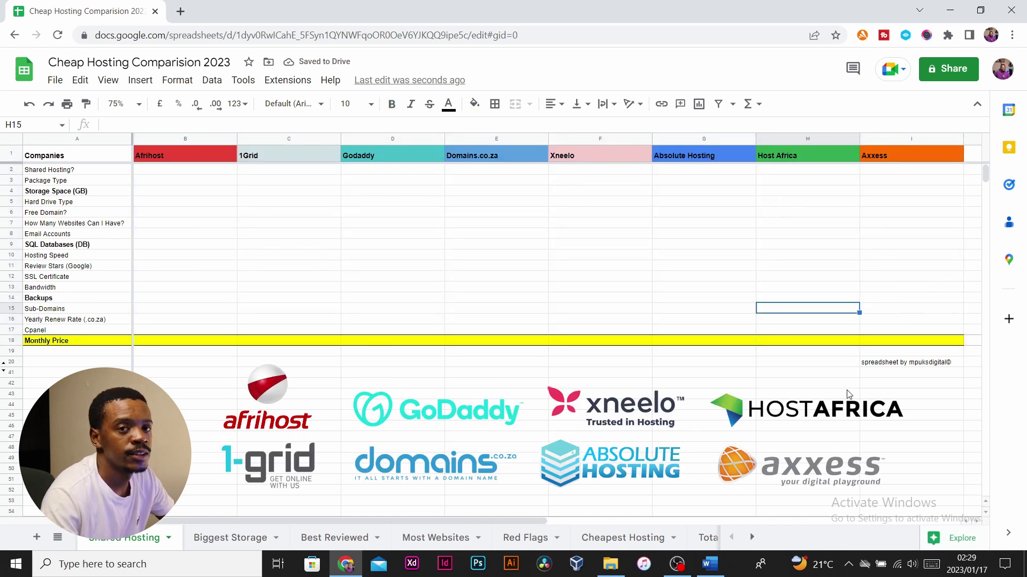
pyautogui.click(907, 364)
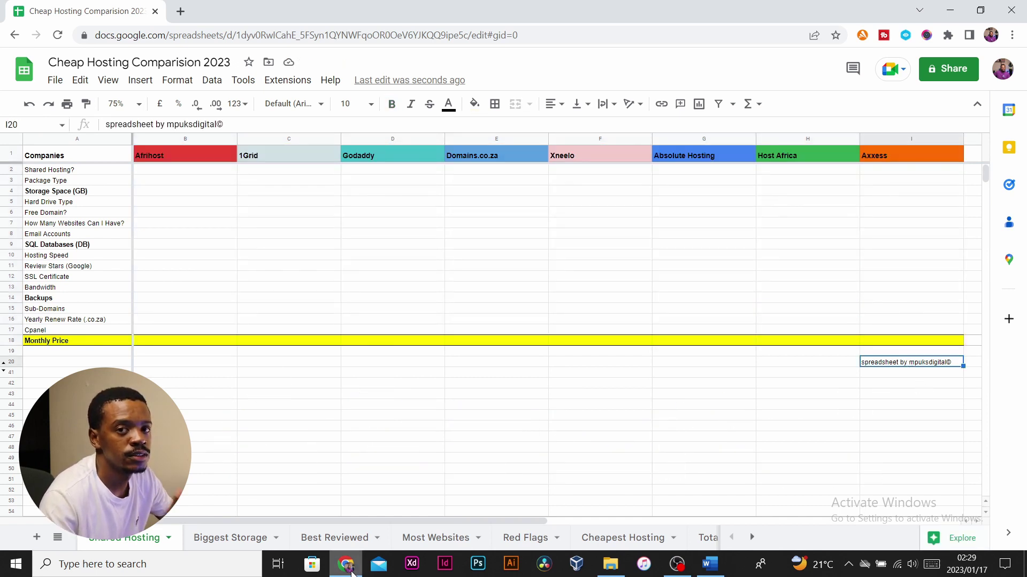
pyautogui.click(351, 573)
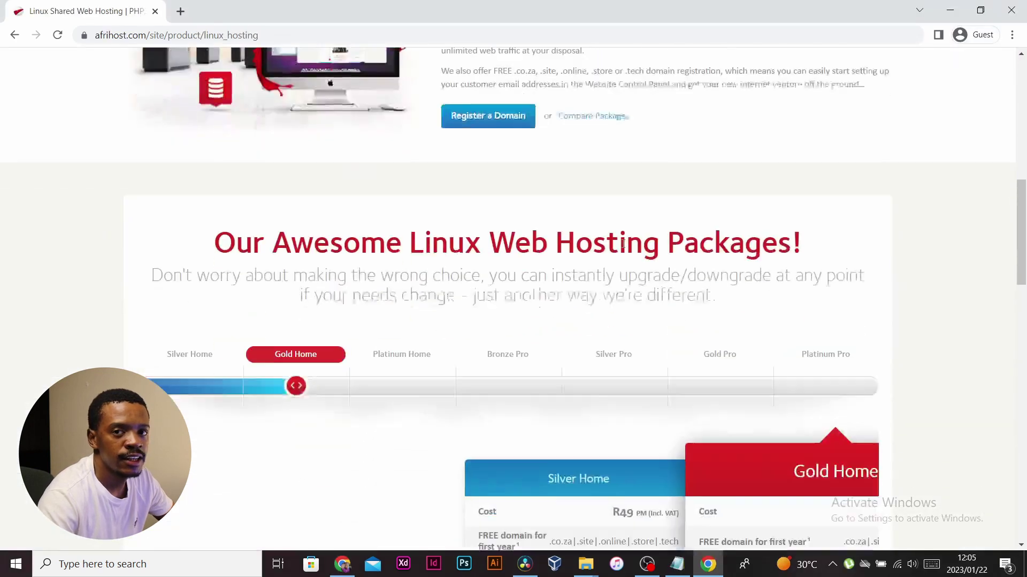
# Slide Afrihost's plan cards to bring the R49 Silver Home package into view
pyautogui.scroll(-10, 621, 243)
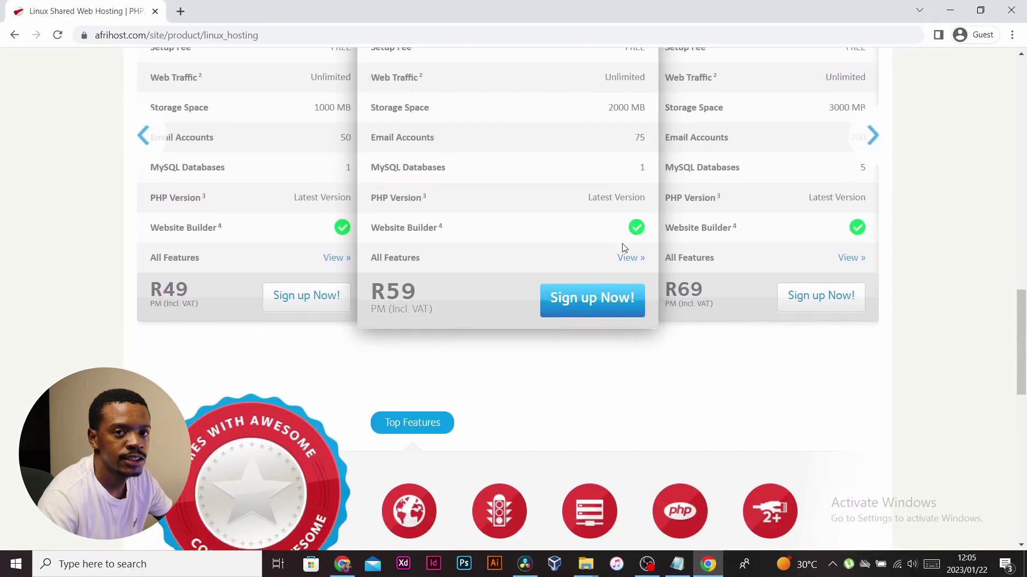
pyautogui.scroll(3, 623, 247)
pyautogui.click(873, 306)
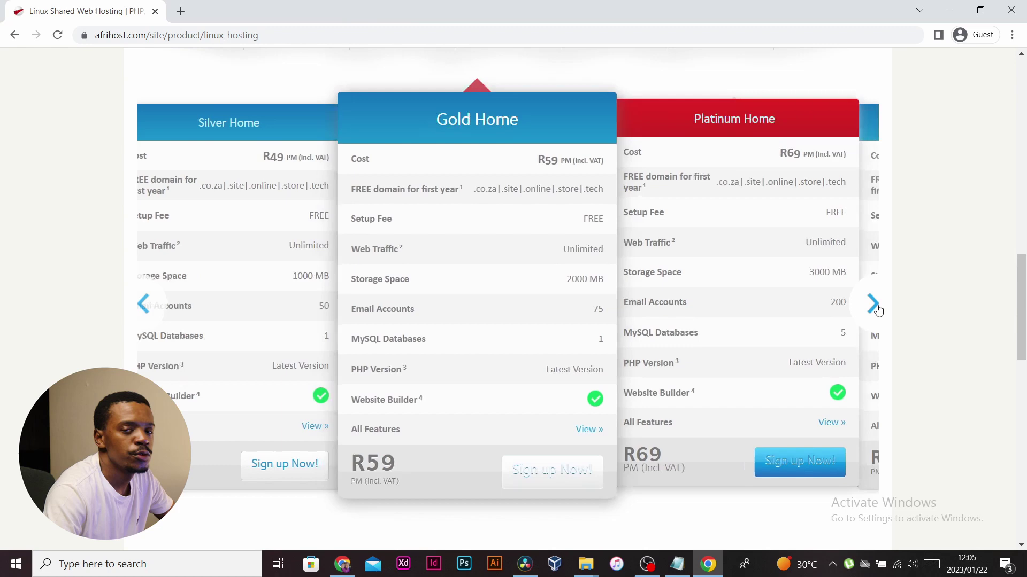
pyautogui.click(143, 320)
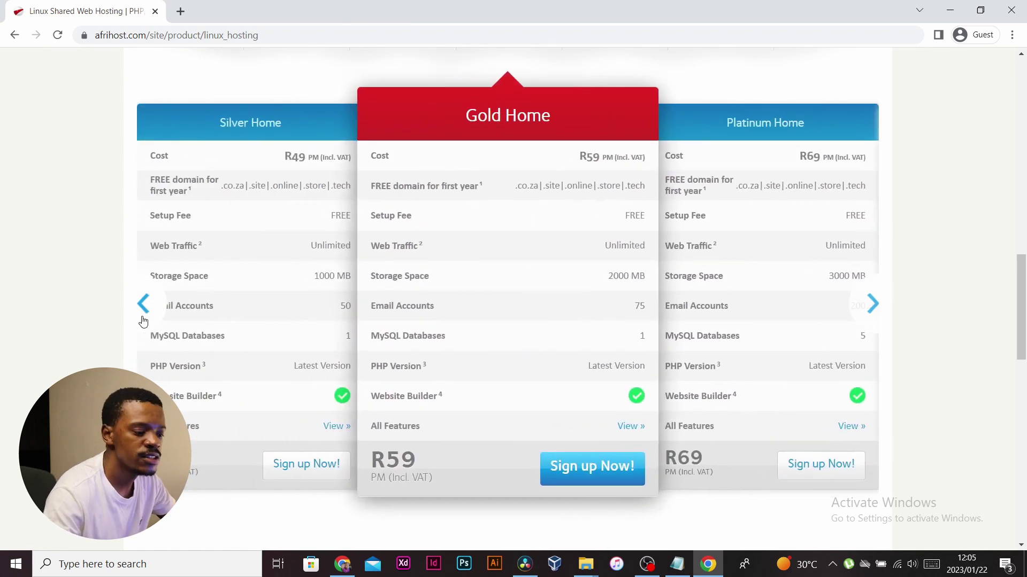
pyautogui.click(143, 320)
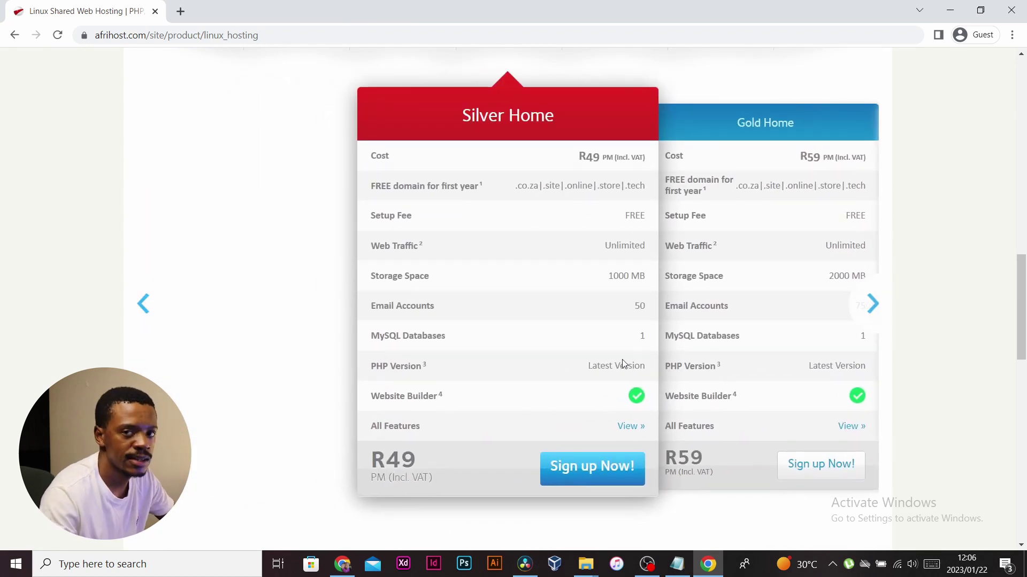
# Review the R39,00 Starter plan price and add the DA Starter plan to the cart
pyautogui.hotkey('alt', 'Left')
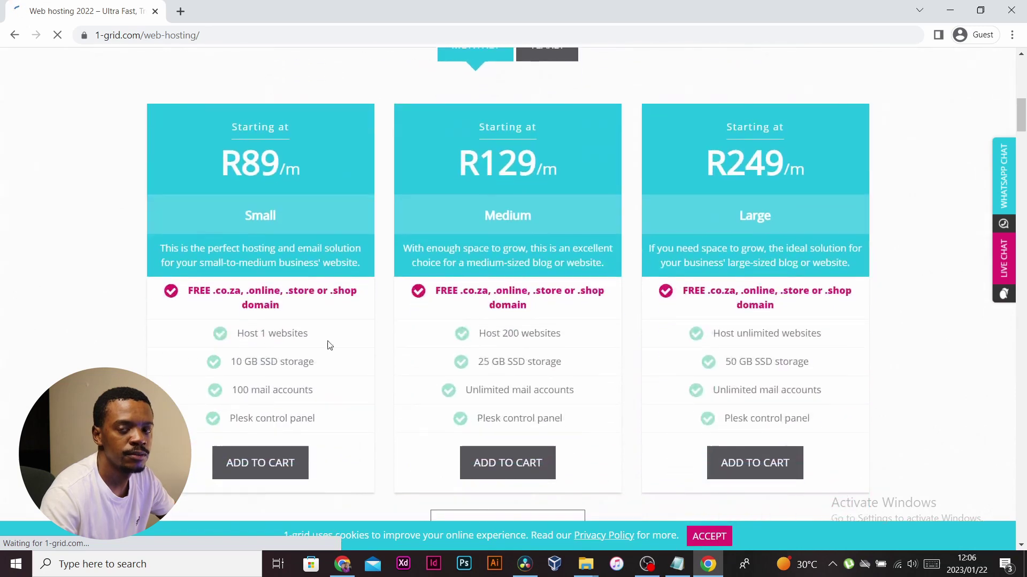
pyautogui.scroll(-4, 330, 345)
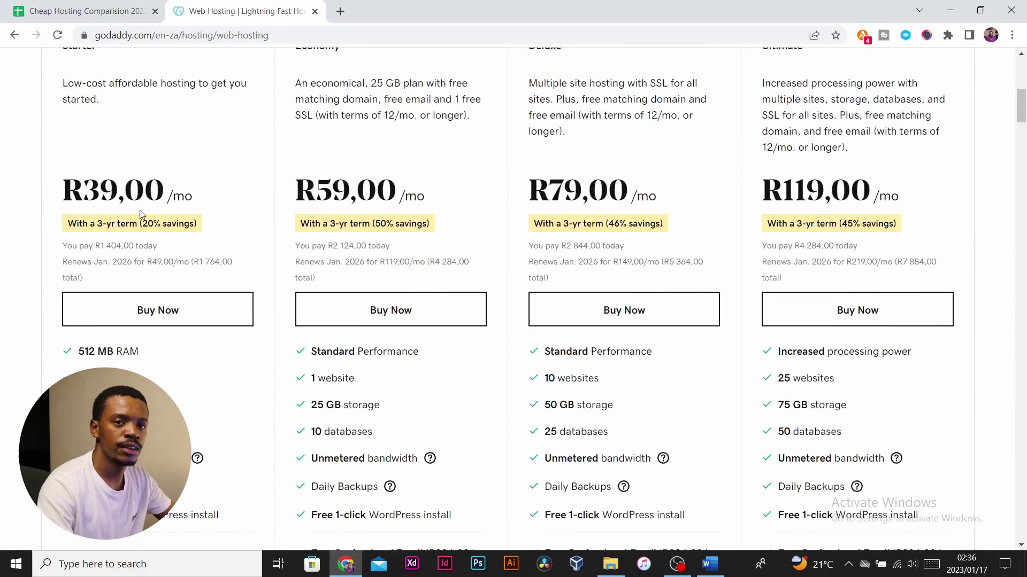
pyautogui.moveTo(65, 192); pyautogui.dragTo(153, 195)
pyautogui.click(262, 237)
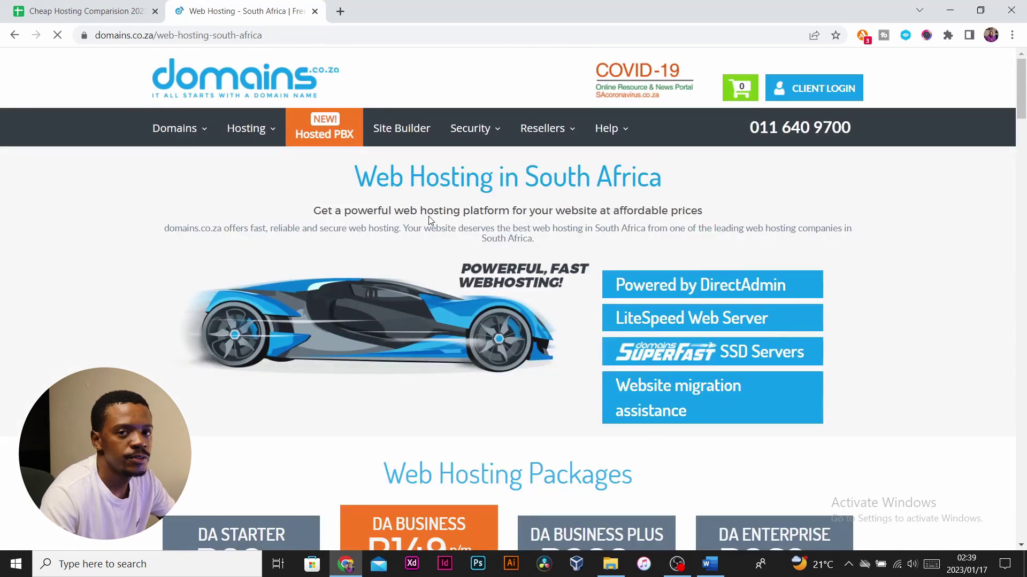
pyautogui.scroll(-6, 426, 217)
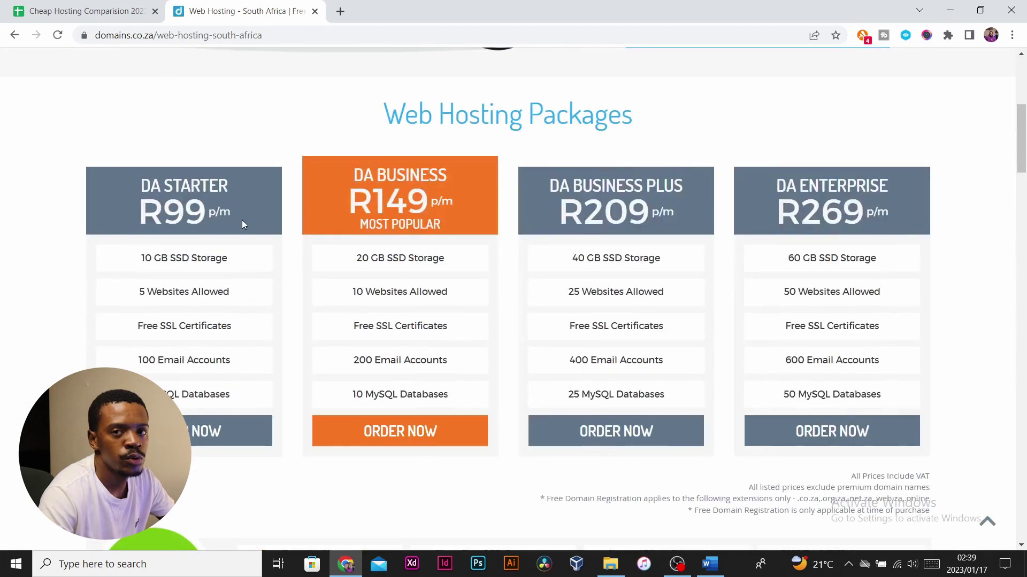
pyautogui.click(197, 432)
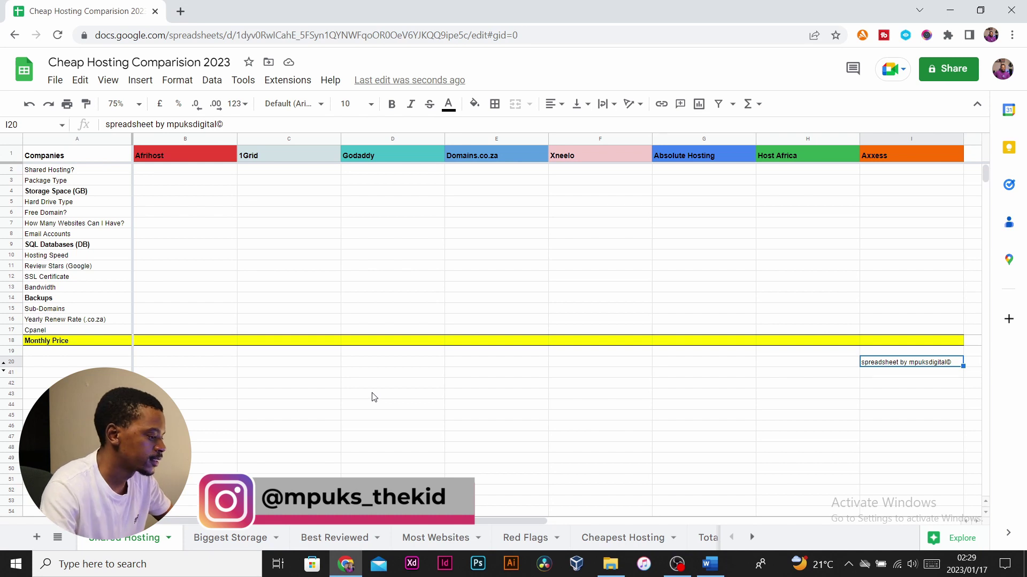
# Fill rows 2–18 for all eight hosts, with monthly prices from R23/pm to R99/pm
pyautogui.click(537, 436)
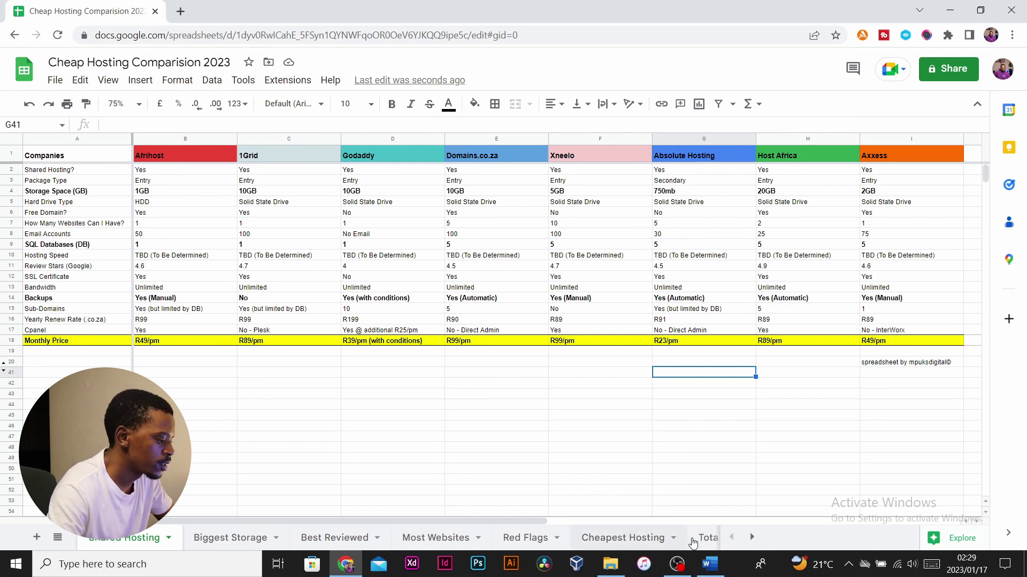
pyautogui.click(715, 575)
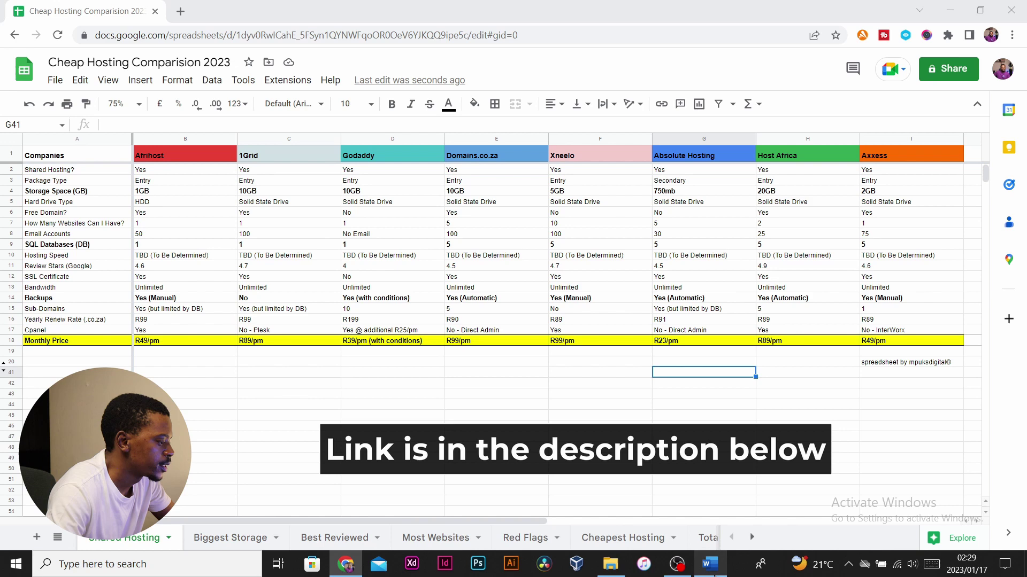
pyautogui.click(508, 384)
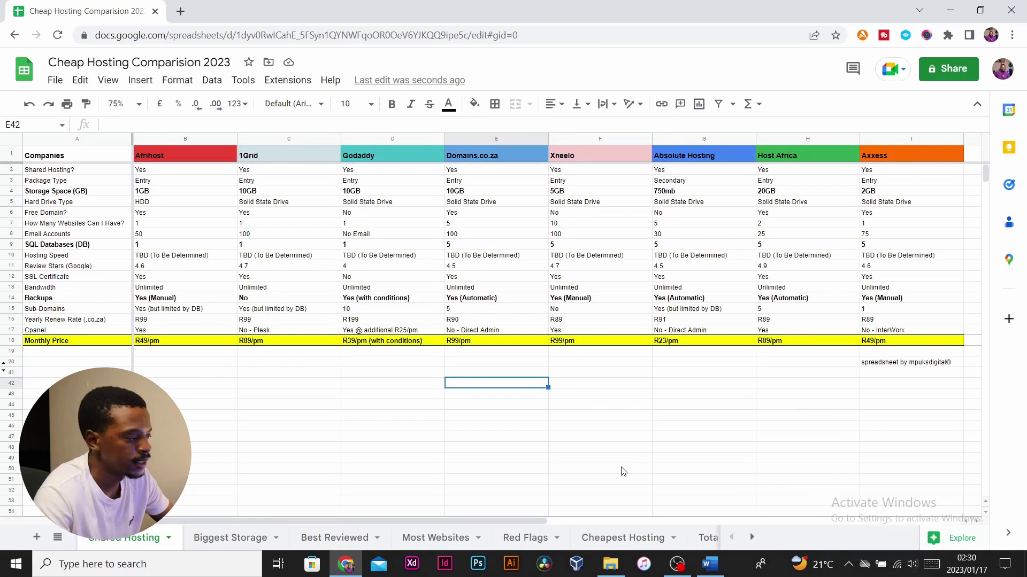
pyautogui.click(751, 537)
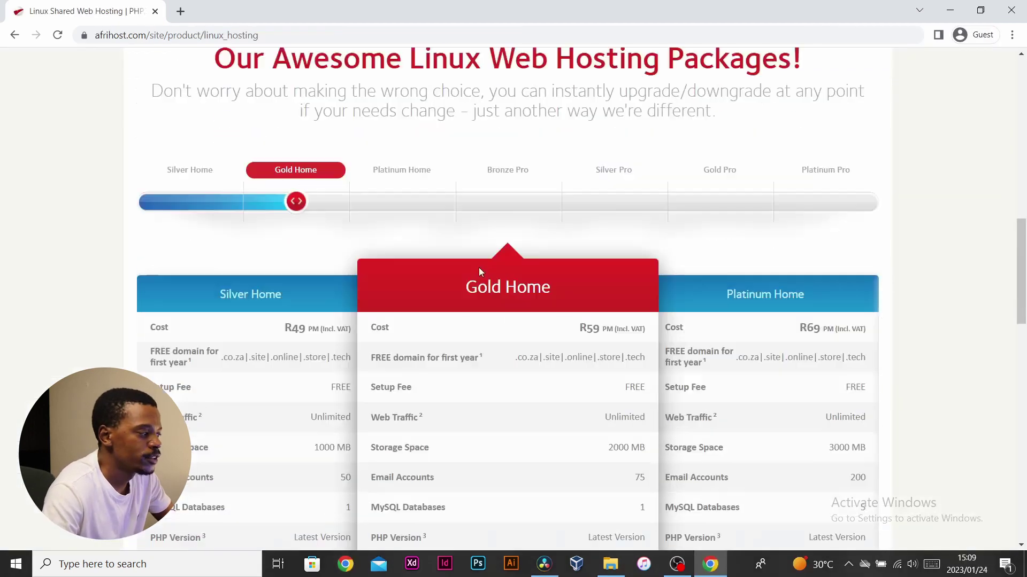
pyautogui.scroll(-2, 479, 267)
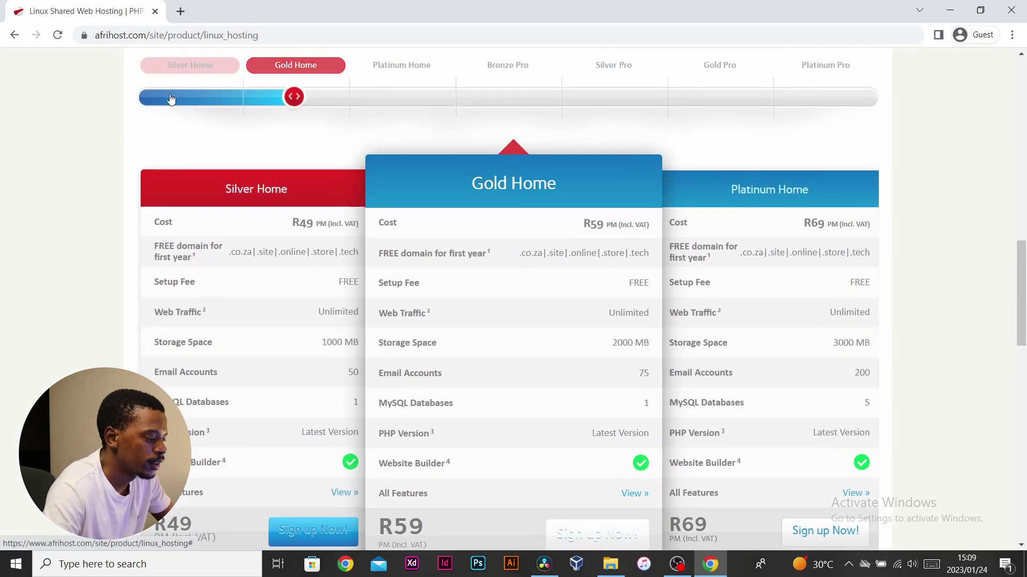
pyautogui.click(171, 98)
pyautogui.scroll(-1, 332, 164)
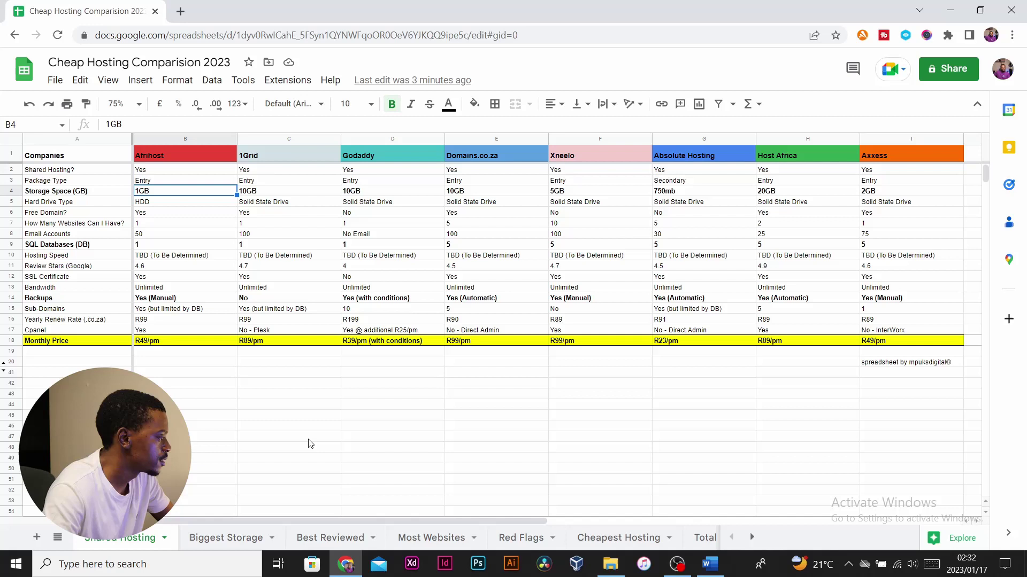
pyautogui.click(146, 202)
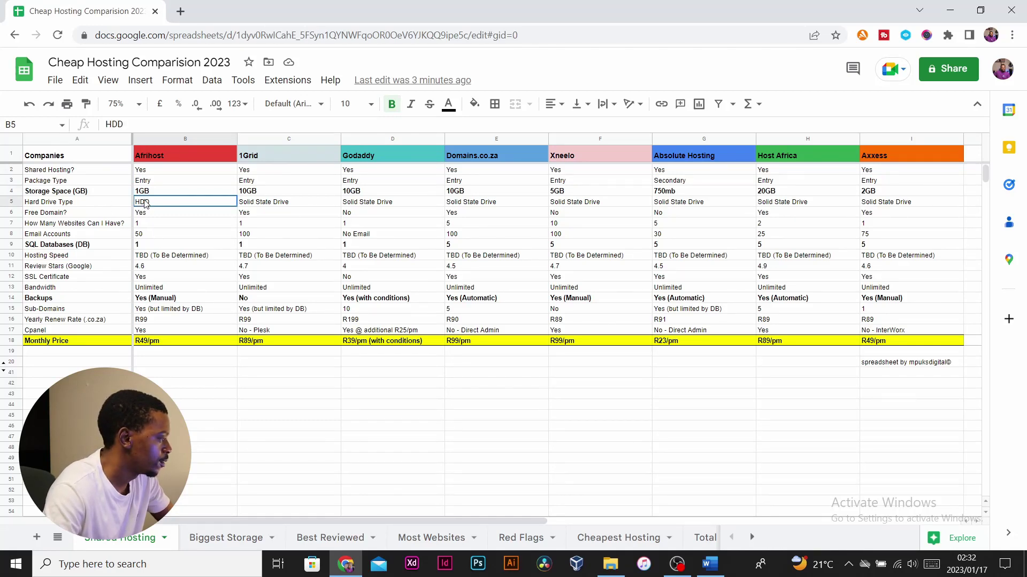
pyautogui.click(142, 181)
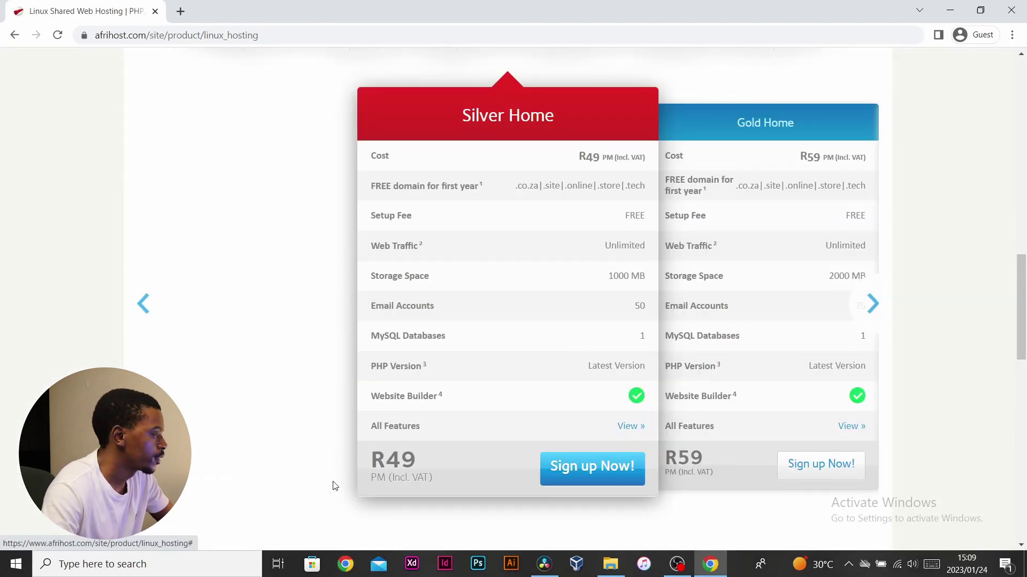
pyautogui.scroll(-1, 993, 140)
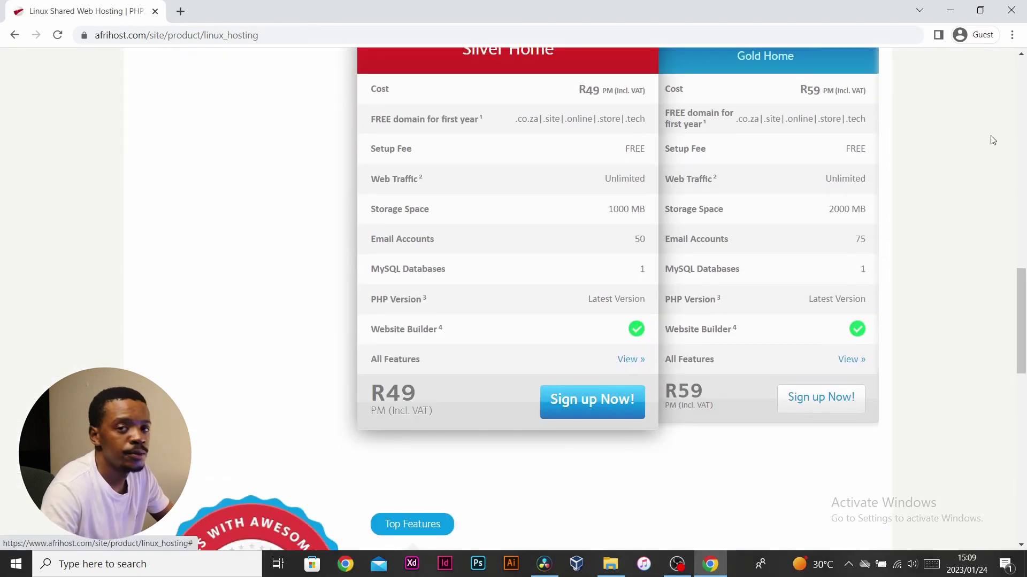
pyautogui.scroll(1, 992, 140)
pyautogui.scroll(1, 994, 134)
pyautogui.scroll(-1, 1005, 161)
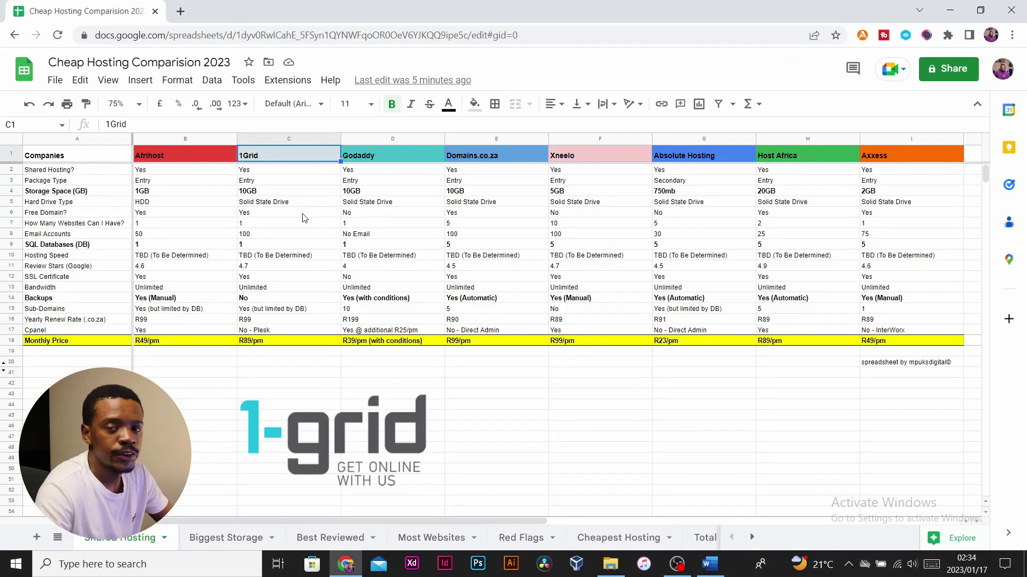
# Check 1Grid's storage and drive-type cells against the R89 Small package on 1-grid's site
pyautogui.click(286, 195)
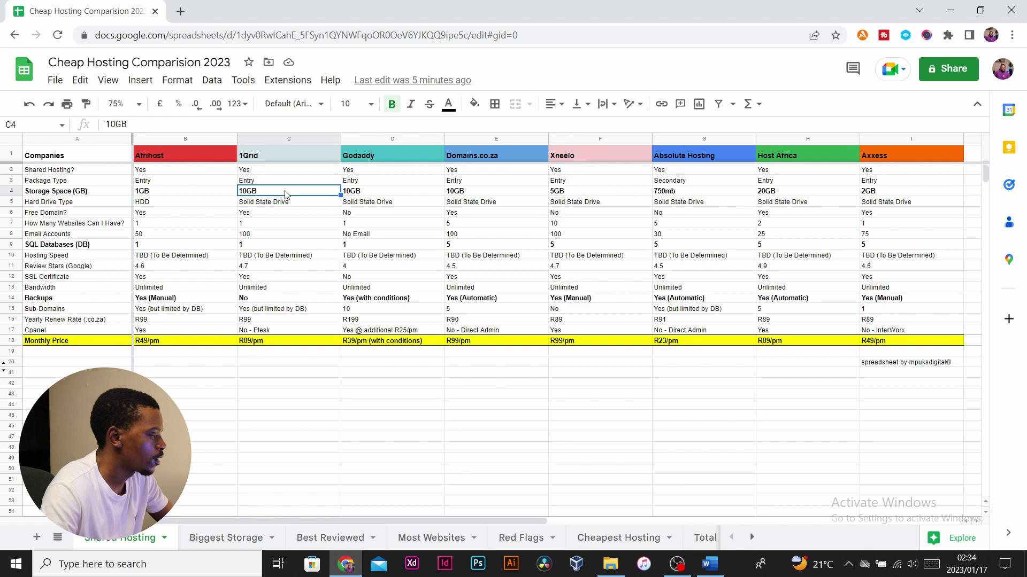
pyautogui.click(269, 204)
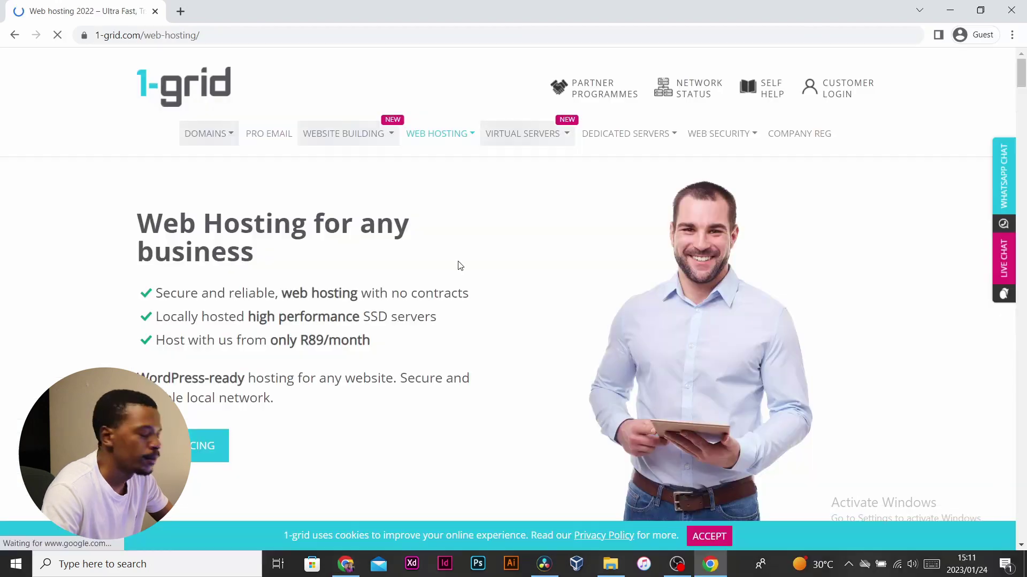
pyautogui.scroll(-6, 456, 264)
pyautogui.scroll(-5, 458, 262)
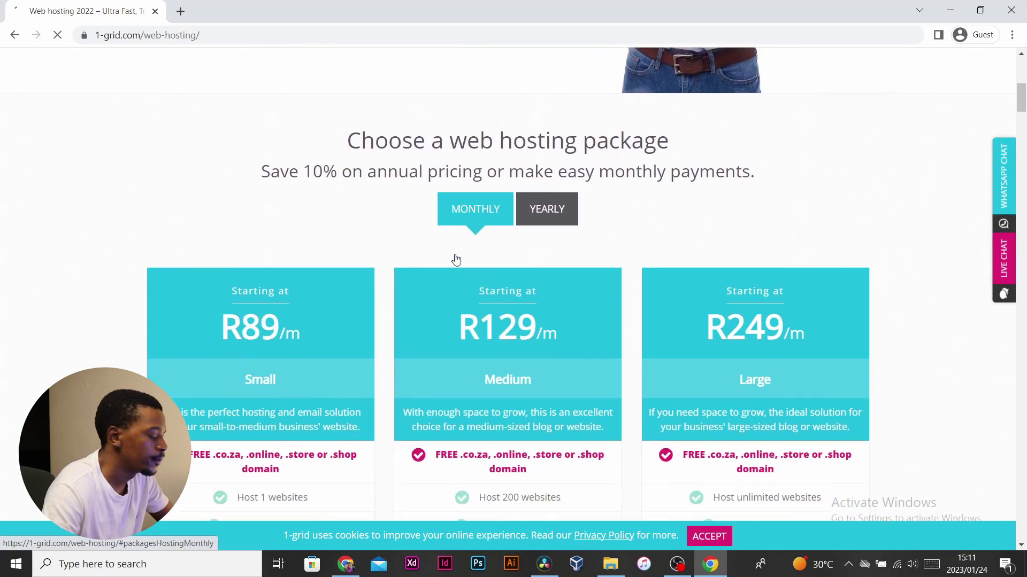
pyautogui.scroll(-1, 190, 119)
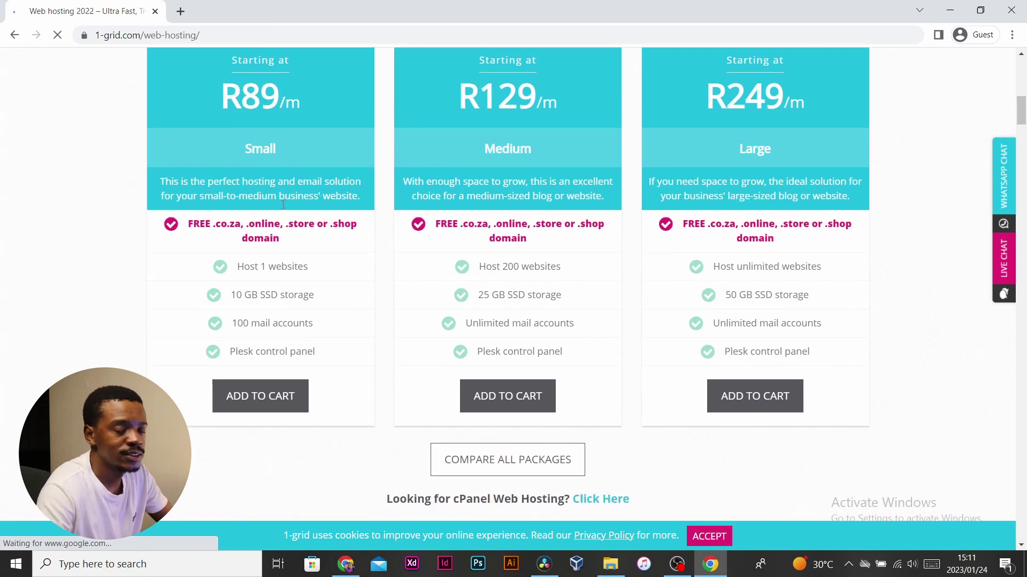
pyautogui.scroll(1, 283, 211)
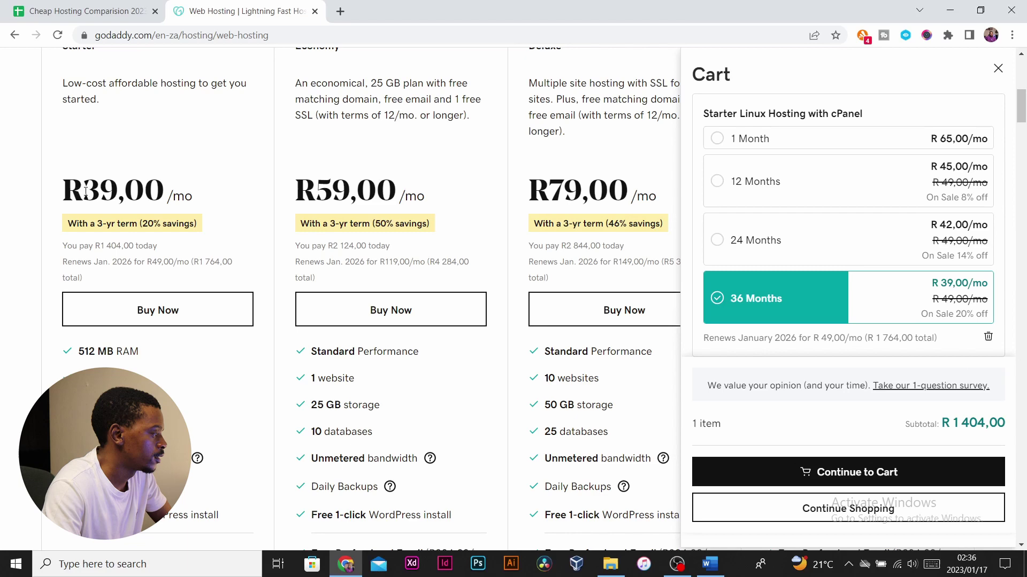
# Re-add GoDaddy's Starter plan, remove the duplicate, and switch to 1 month for R65,00/mo
pyautogui.click(91, 199)
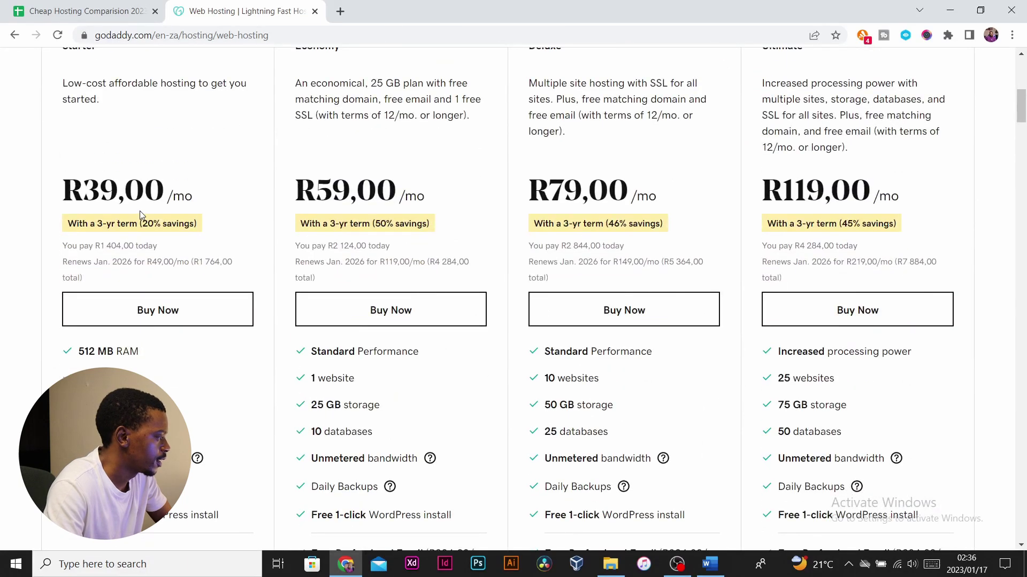
pyautogui.moveTo(69, 195); pyautogui.dragTo(155, 194)
pyautogui.click(155, 194)
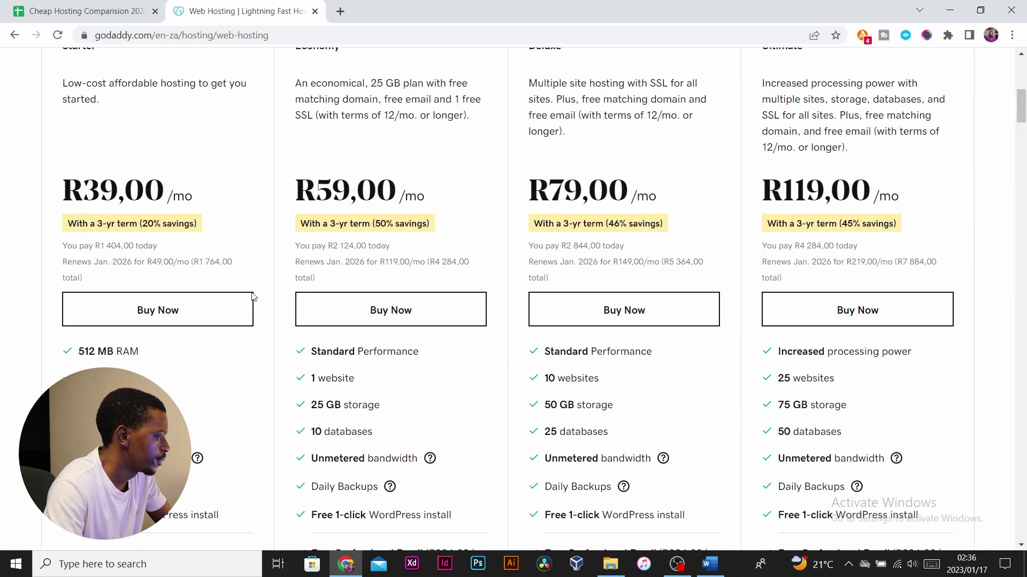
pyautogui.click(229, 300)
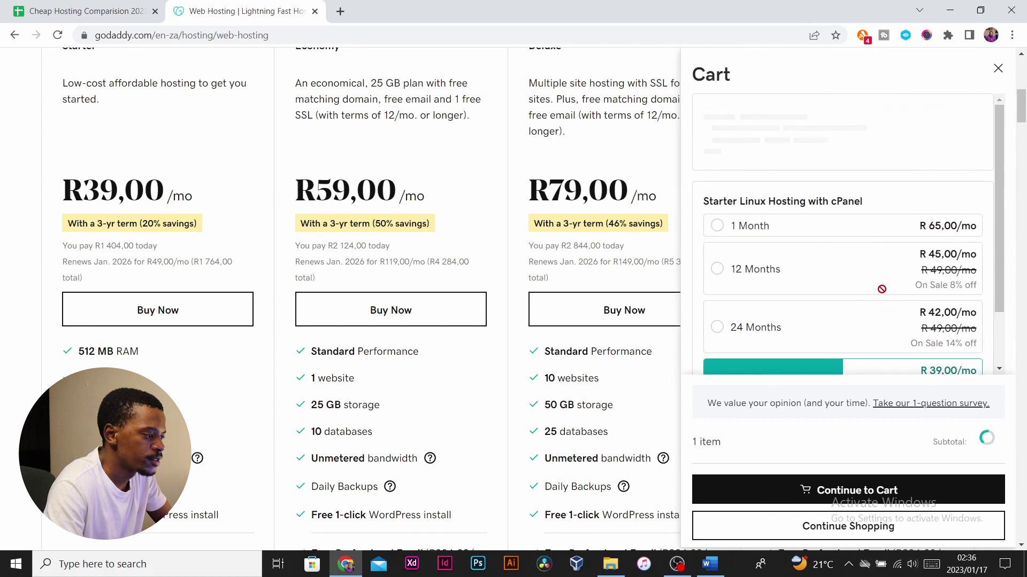
pyautogui.scroll(-3, 880, 293)
pyautogui.click(976, 266)
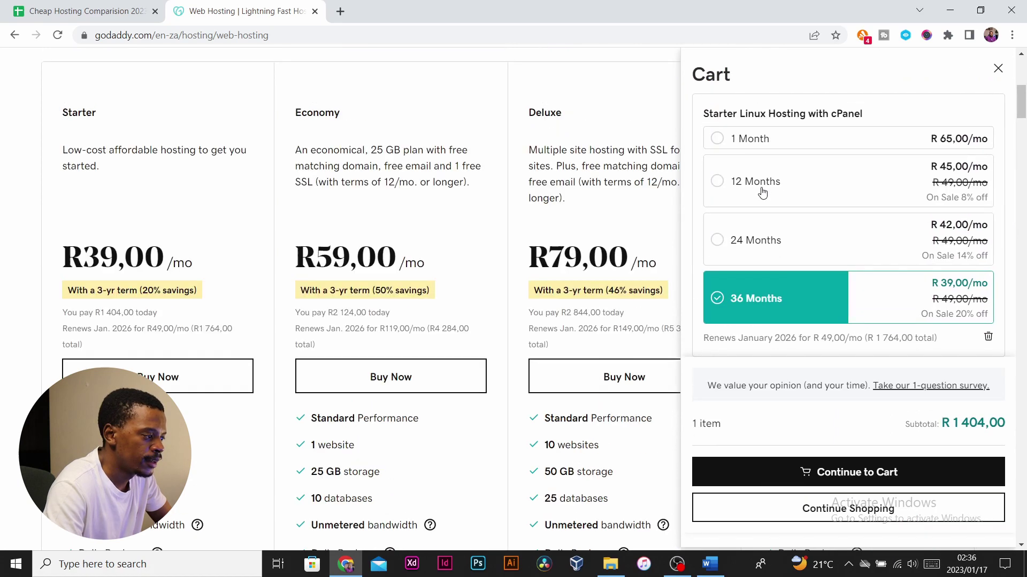
pyautogui.moveTo(868, 338); pyautogui.dragTo(927, 341)
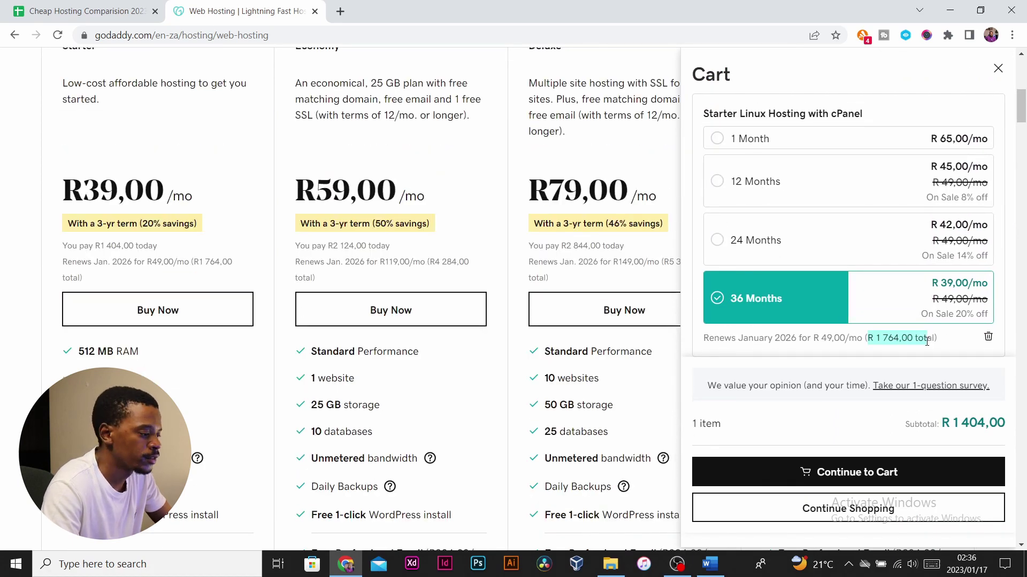
pyautogui.click(743, 138)
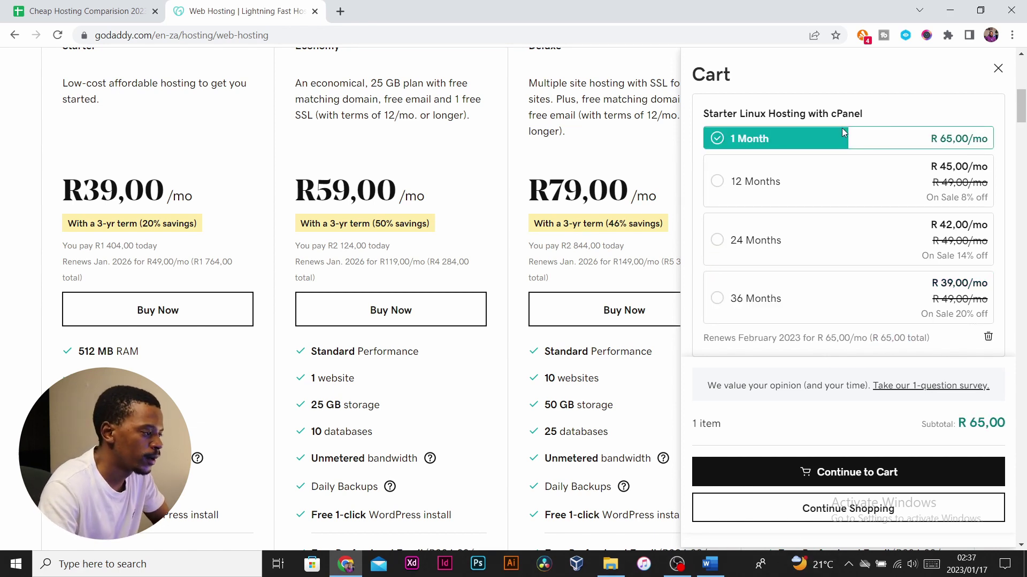
pyautogui.doubleClick(956, 139)
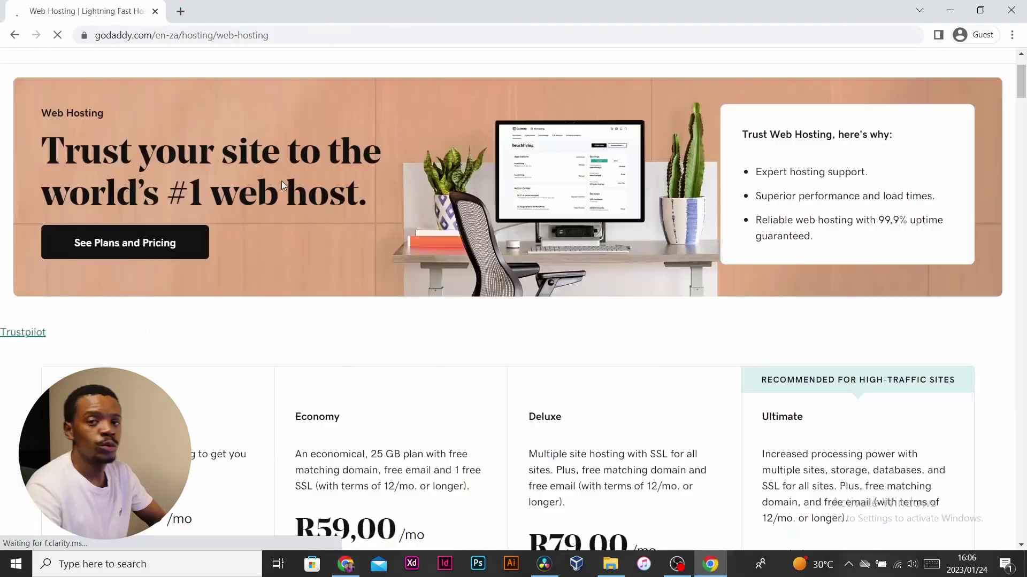
pyautogui.scroll(-7, 281, 181)
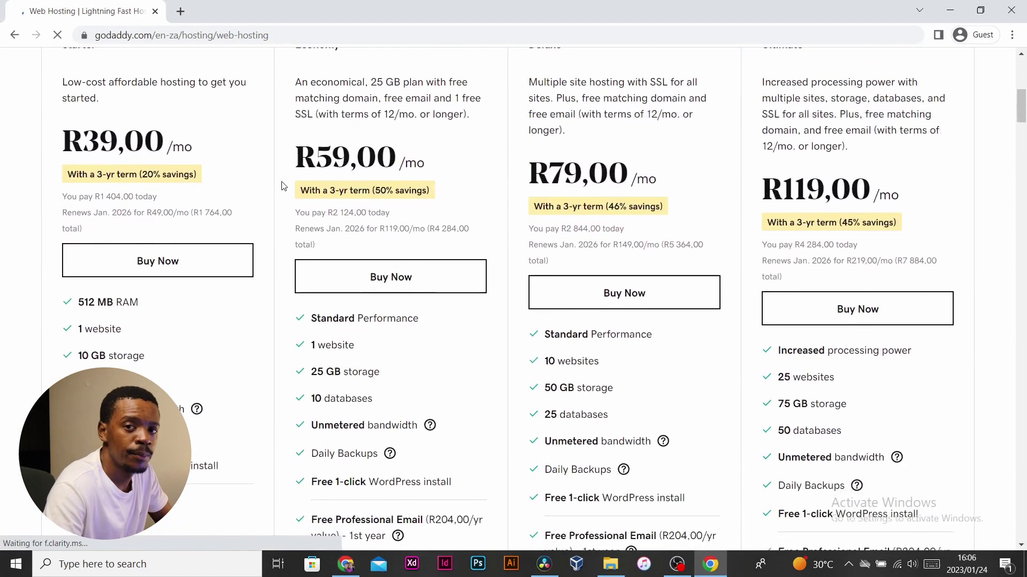
pyautogui.scroll(-1, 283, 186)
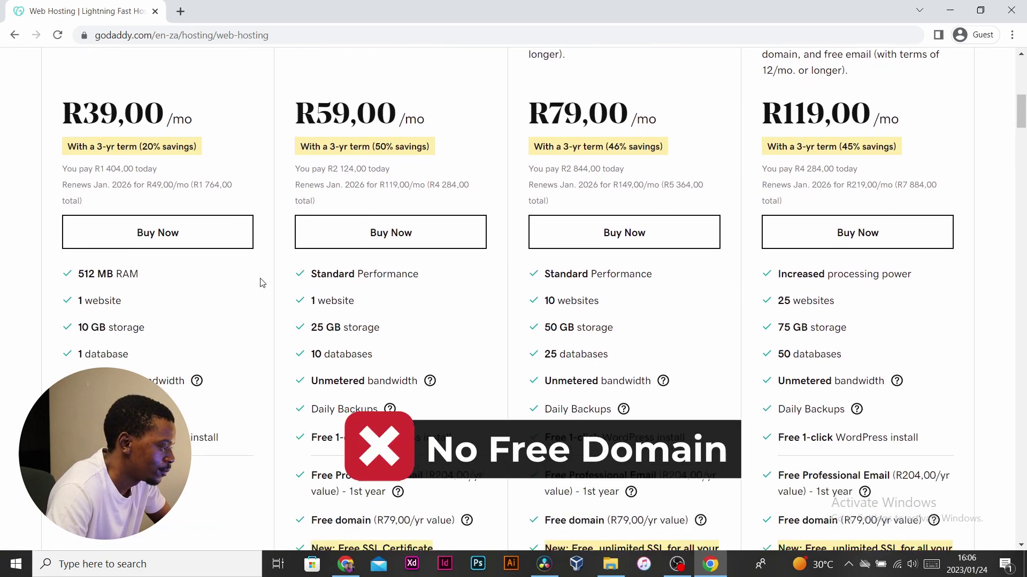
pyautogui.scroll(-1, 262, 283)
pyautogui.scroll(1, 262, 283)
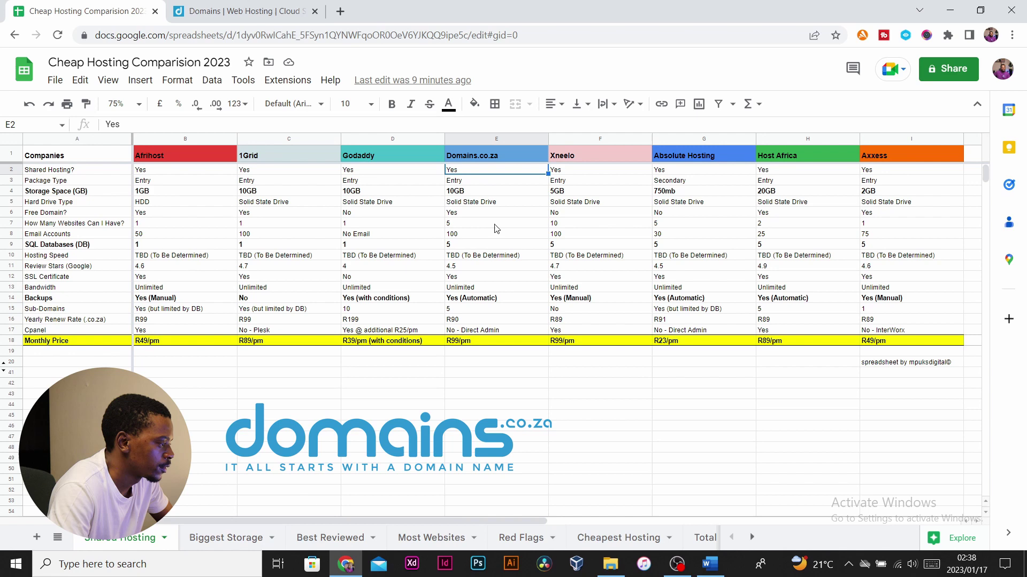
# Check Domains.co.za's storage cell, then view DA Starter's billing cycles from R99 to R79.20
pyautogui.click(488, 191)
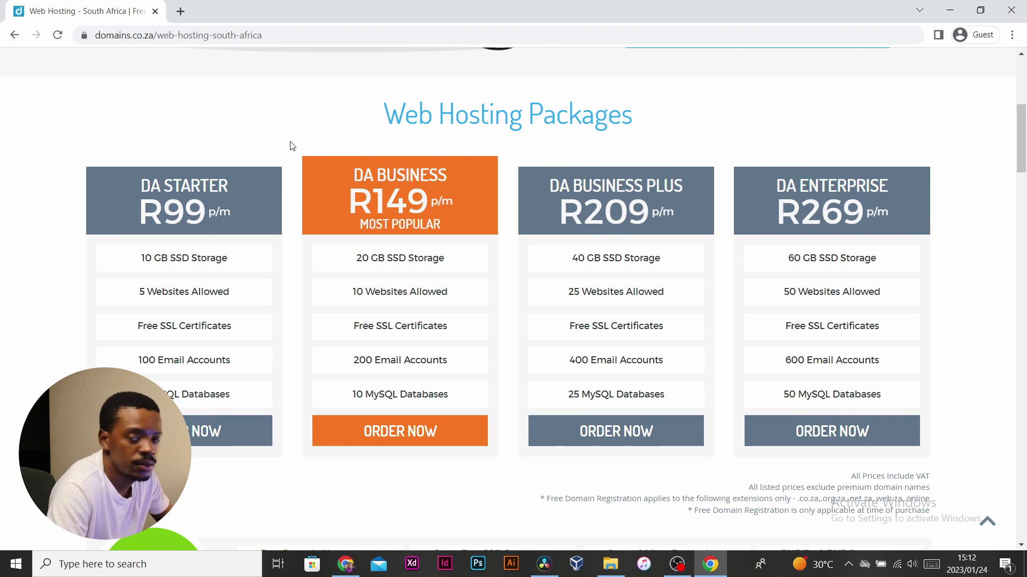
pyautogui.scroll(-3, 282, 234)
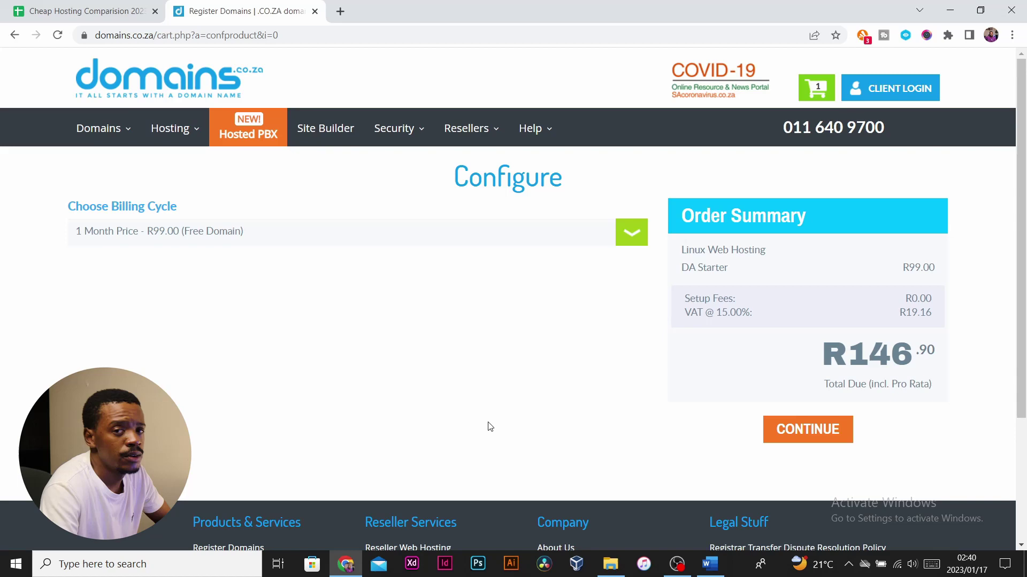
pyautogui.click(626, 232)
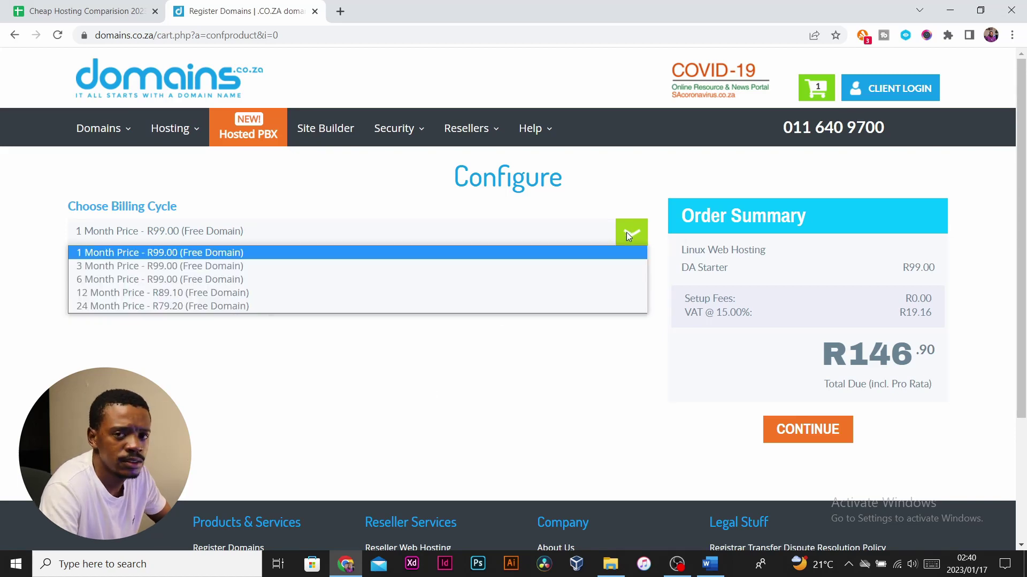
pyautogui.click(513, 328)
pyautogui.scroll(-3, 460, 373)
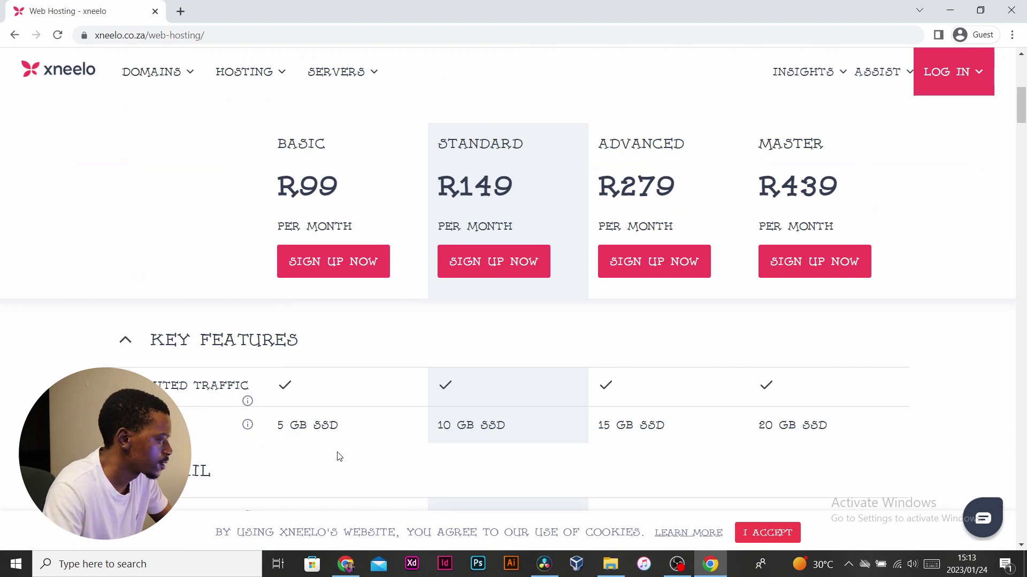
# Scroll Xneelo's features table, then check its sub-domains and R99/pm price in column F
pyautogui.scroll(-6, 339, 456)
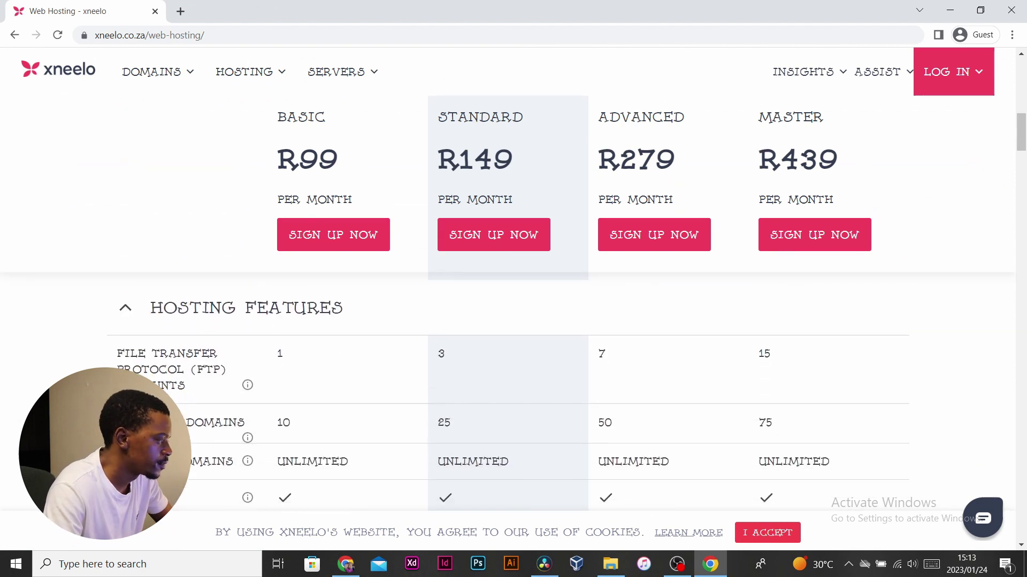
pyautogui.scroll(-3, 152, 369)
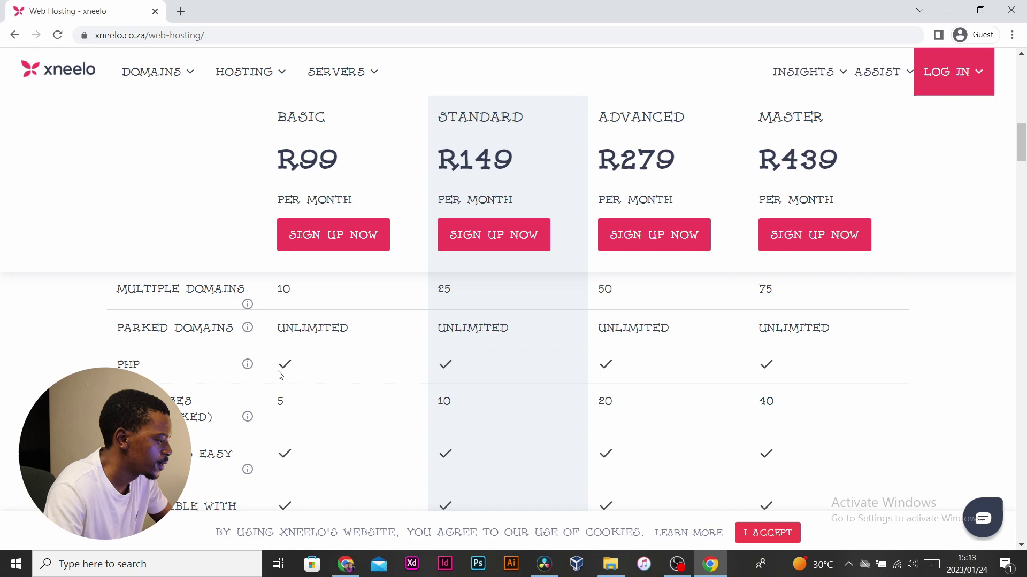
pyautogui.scroll(-4, 284, 377)
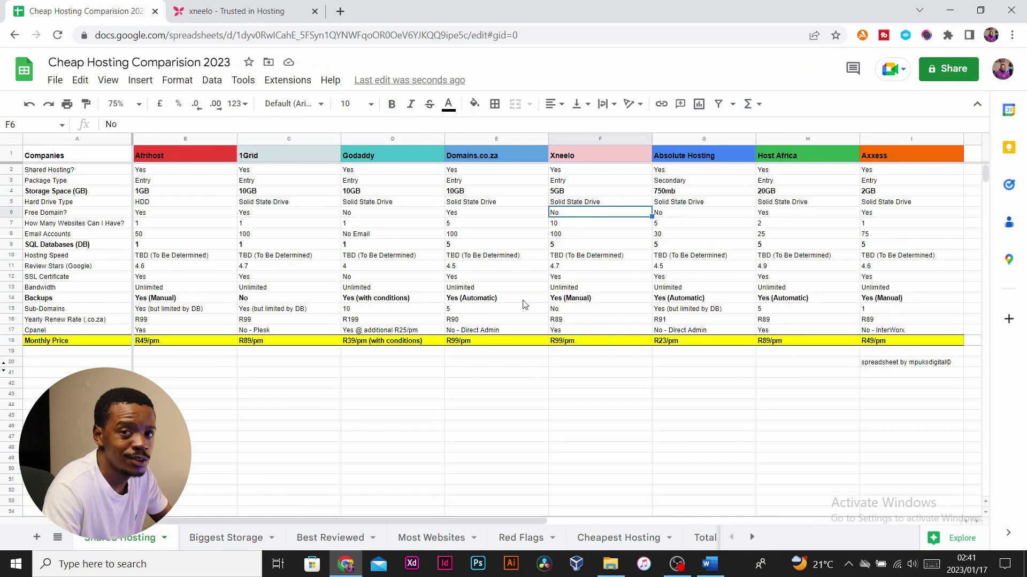
pyautogui.press('Down')
pyautogui.press('Down')
pyautogui.press('Down')
pyautogui.press('Down')
pyautogui.press('Down')
pyautogui.press('Down')
pyautogui.press('Down')
pyautogui.press('Down')
pyautogui.press('Down')
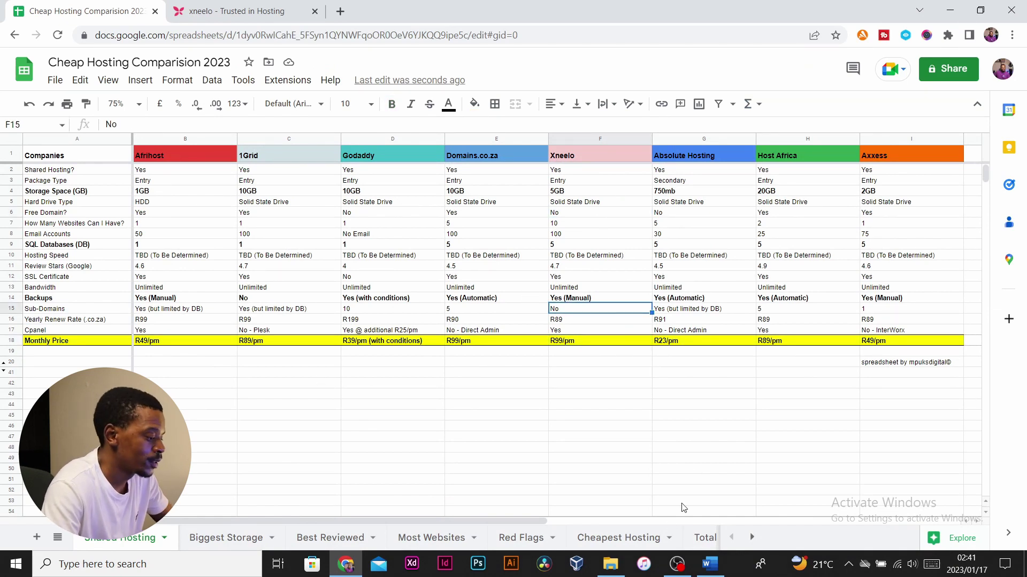
pyautogui.press('Down')
pyautogui.press('Down')
pyautogui.press('Down')
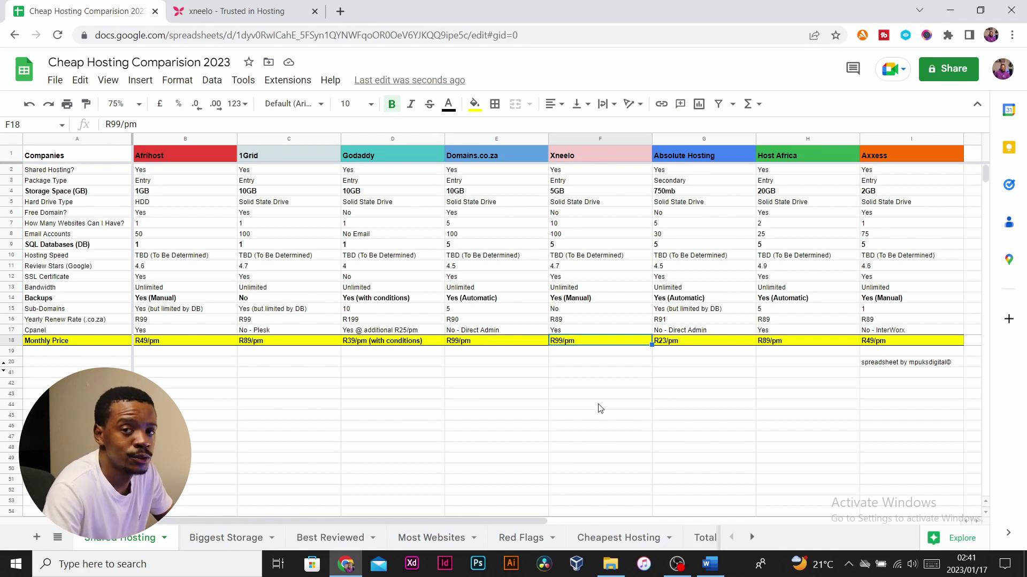
pyautogui.hotkey('ctrl', 'Up')
pyautogui.press('Right')
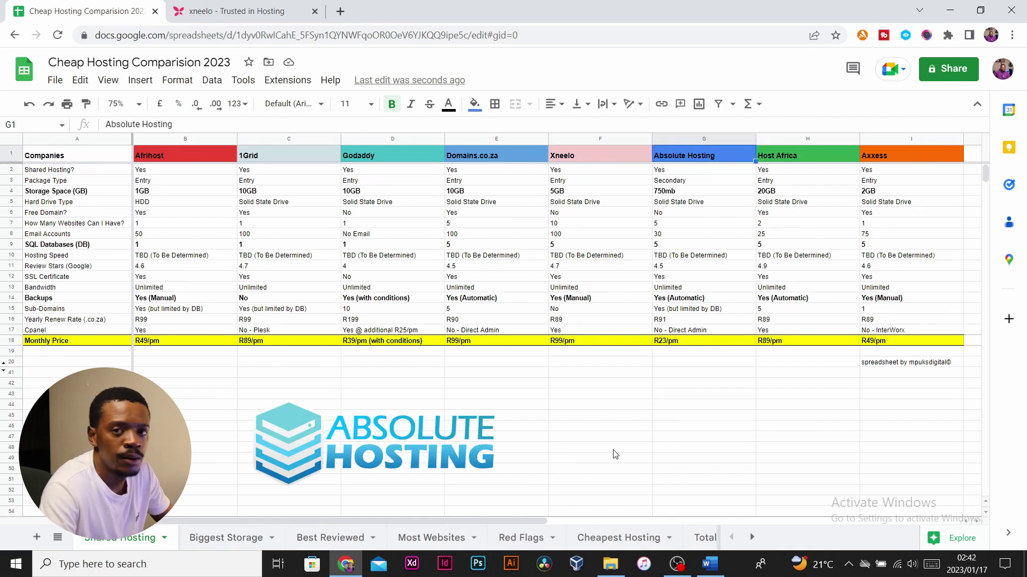
pyautogui.click(670, 192)
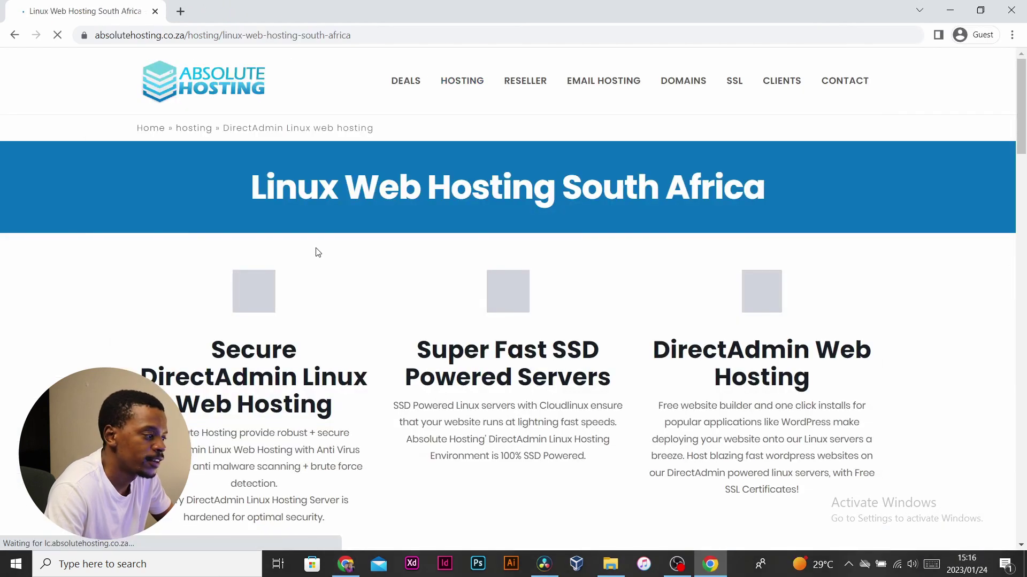
pyautogui.scroll(-5, 317, 249)
pyautogui.scroll(-6, 317, 246)
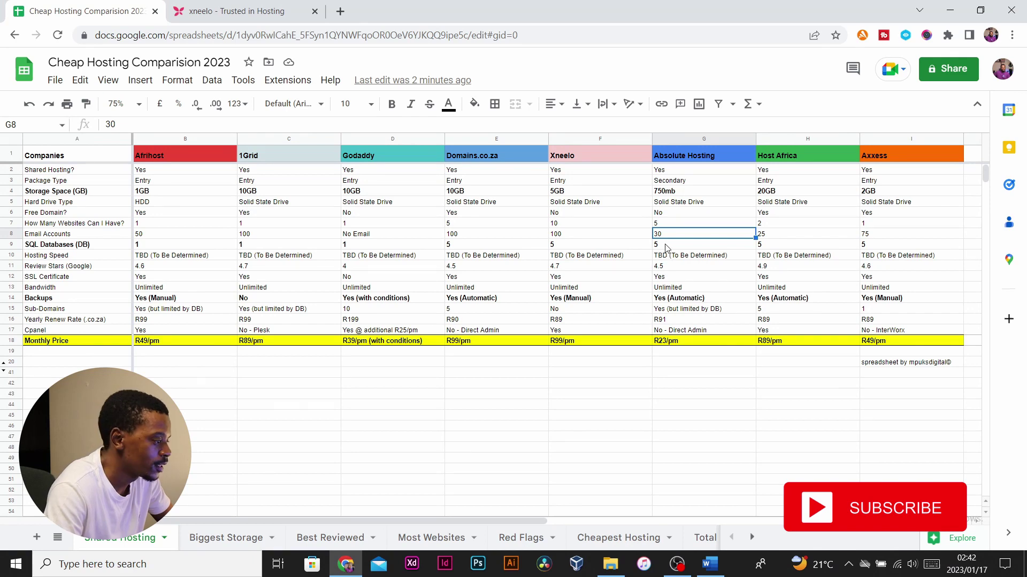
pyautogui.click(665, 246)
pyautogui.moveTo(718, 574)
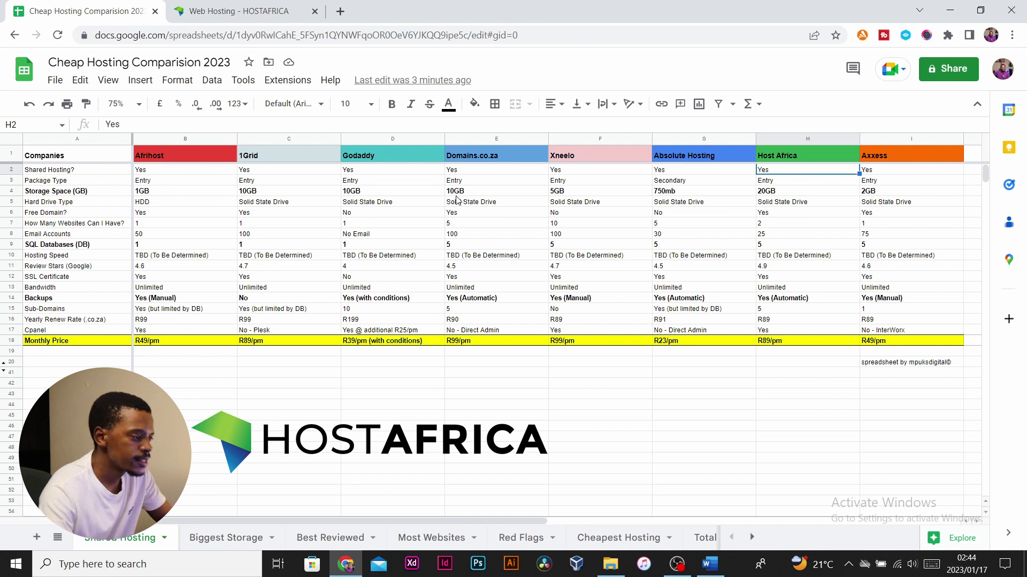
pyautogui.click(774, 193)
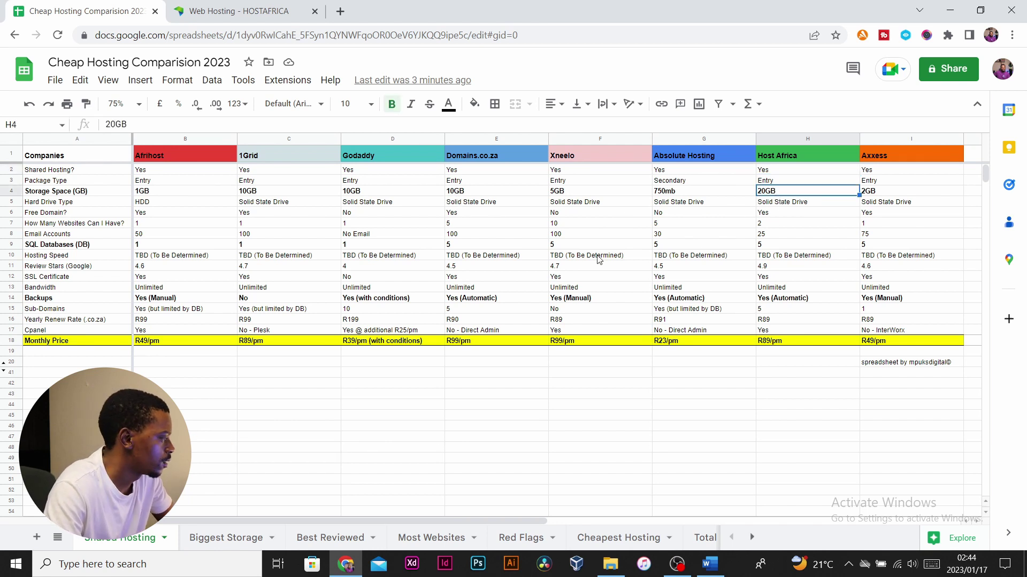
pyautogui.click(787, 200)
pyautogui.click(776, 246)
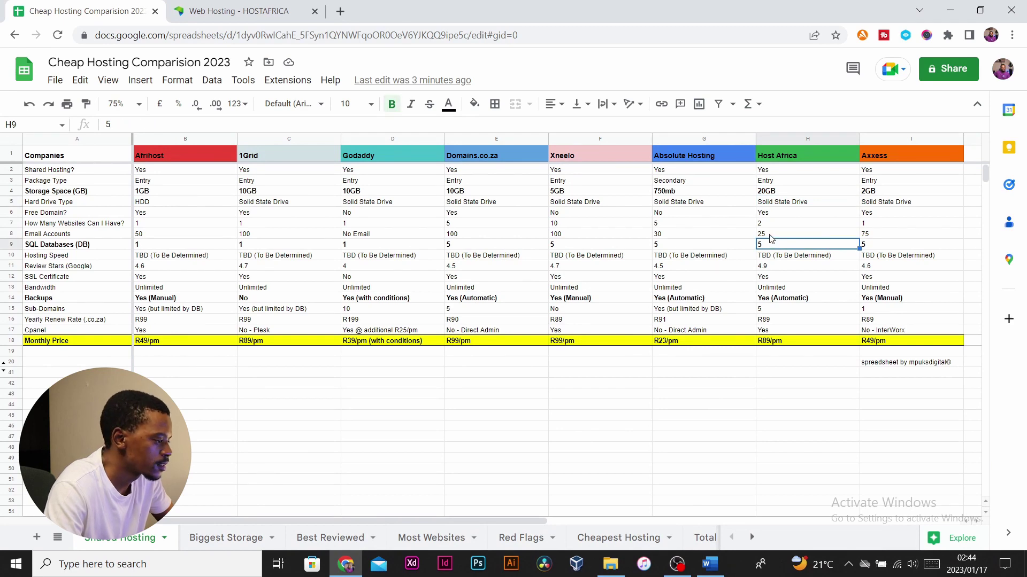
pyautogui.click(769, 235)
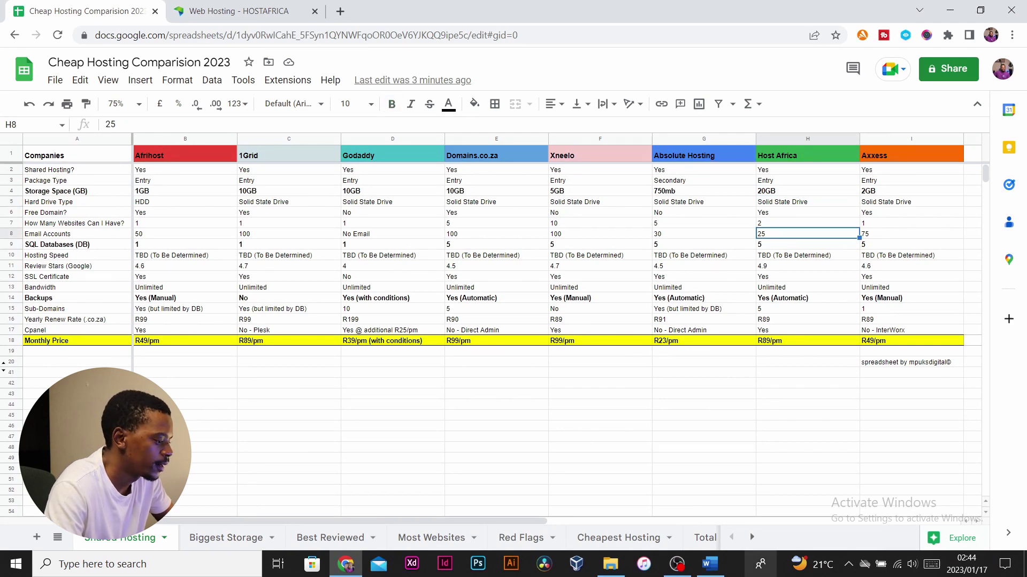
pyautogui.click(780, 224)
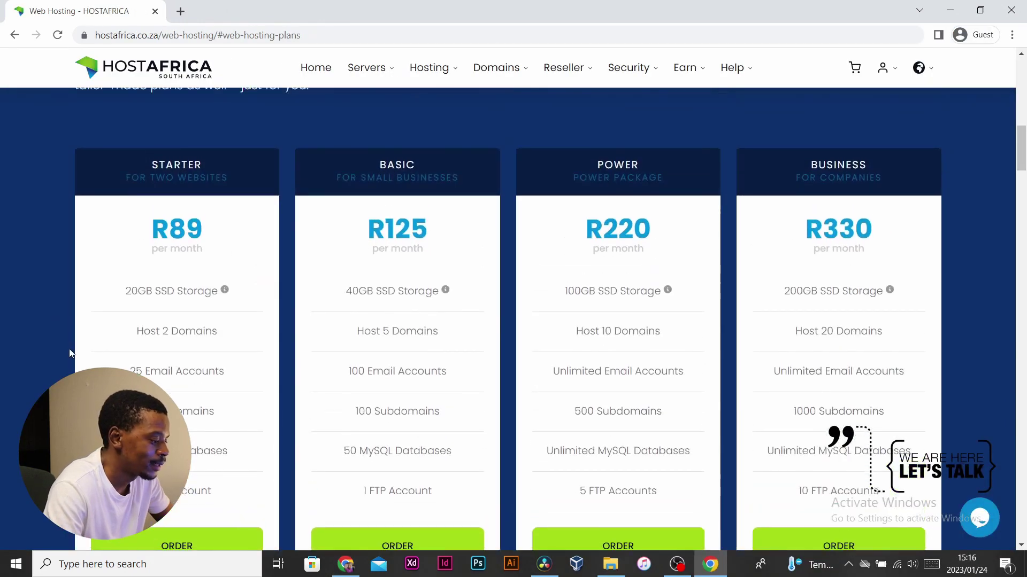
pyautogui.scroll(-1, 69, 349)
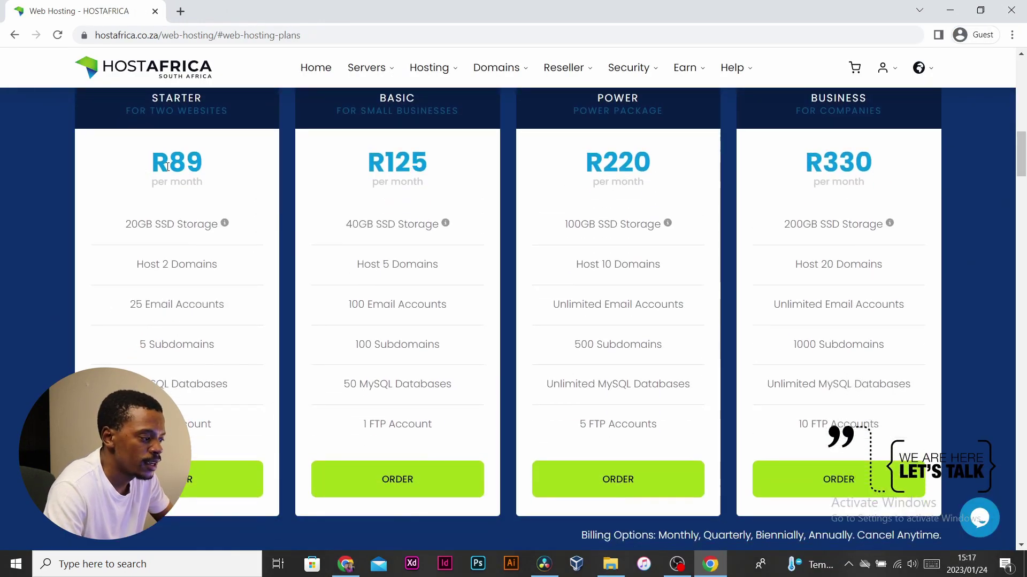
pyautogui.scroll(4, 182, 174)
pyautogui.scroll(-4, 171, 184)
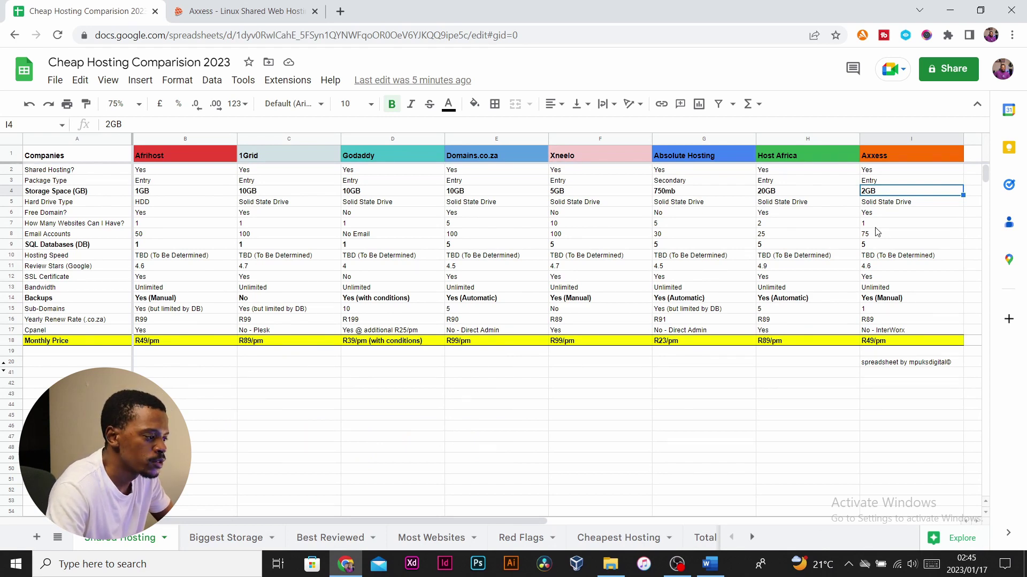
# Check Axxess's allowed websites and sub-domain count in column I against its site
pyautogui.click(865, 225)
pyautogui.click(874, 310)
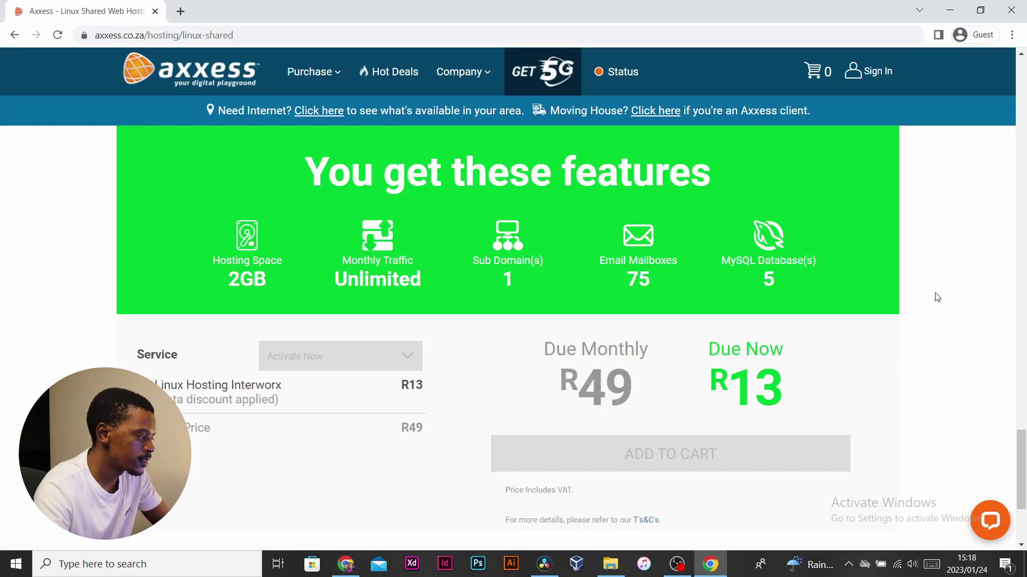
pyautogui.scroll(-3, 935, 296)
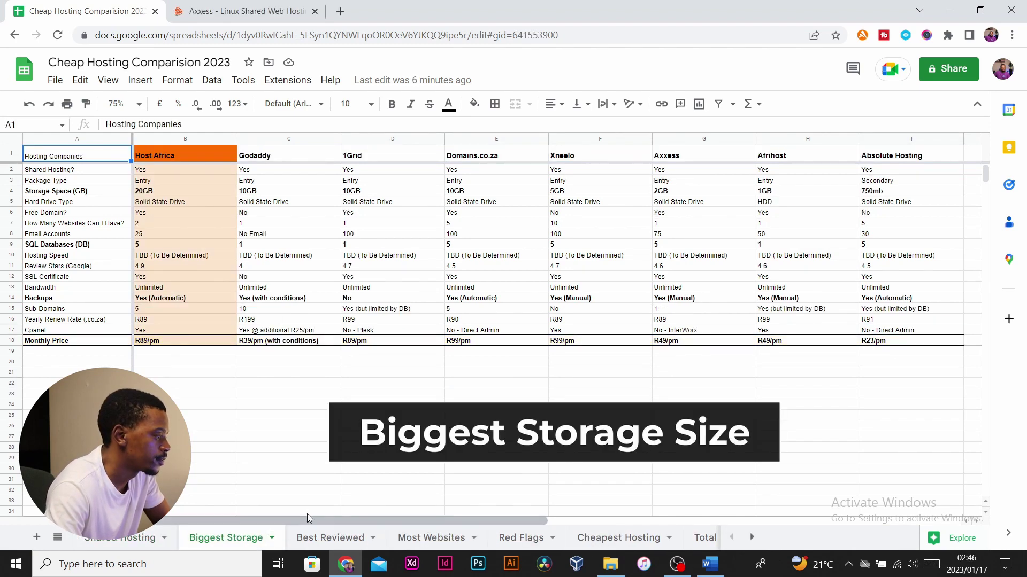
# Deselect the table on the Biggest Storage tab
pyautogui.click(222, 350)
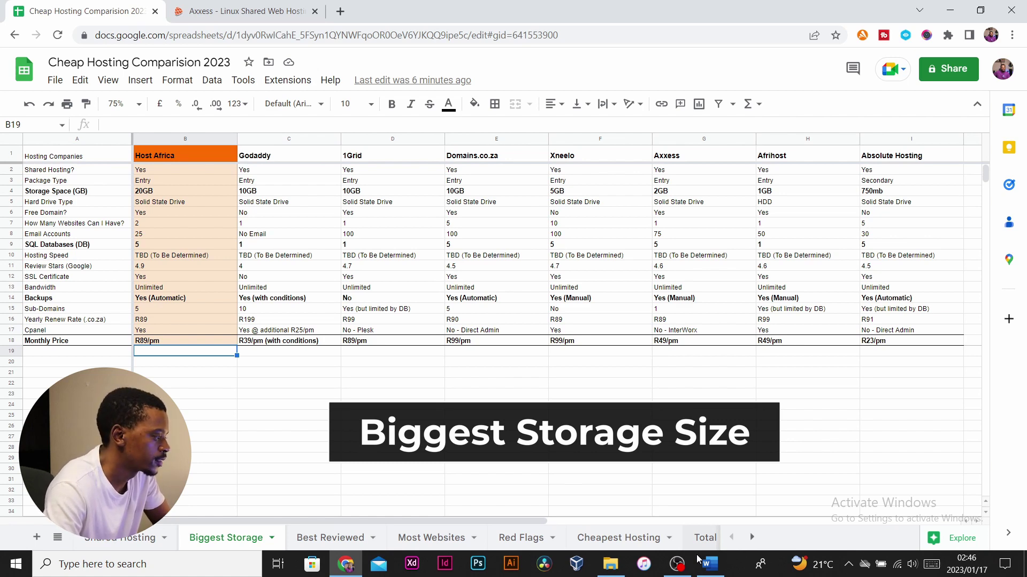
# Review the Best Reviewed ranking, led by Host Africa with 1Grid's monthly price, then show Most Websites
pyautogui.click(337, 537)
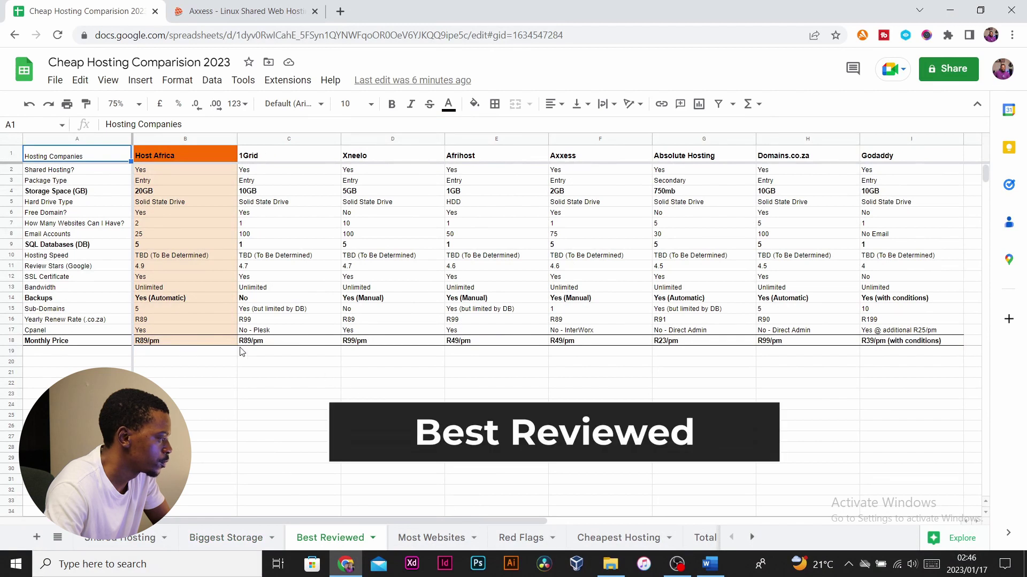
pyautogui.click(280, 345)
pyautogui.click(198, 156)
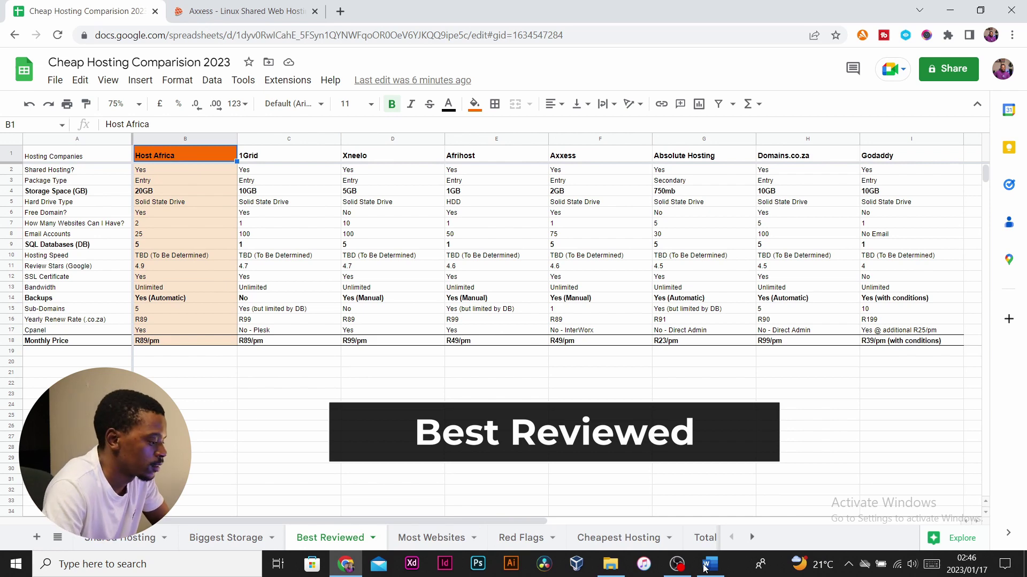
pyautogui.click(432, 538)
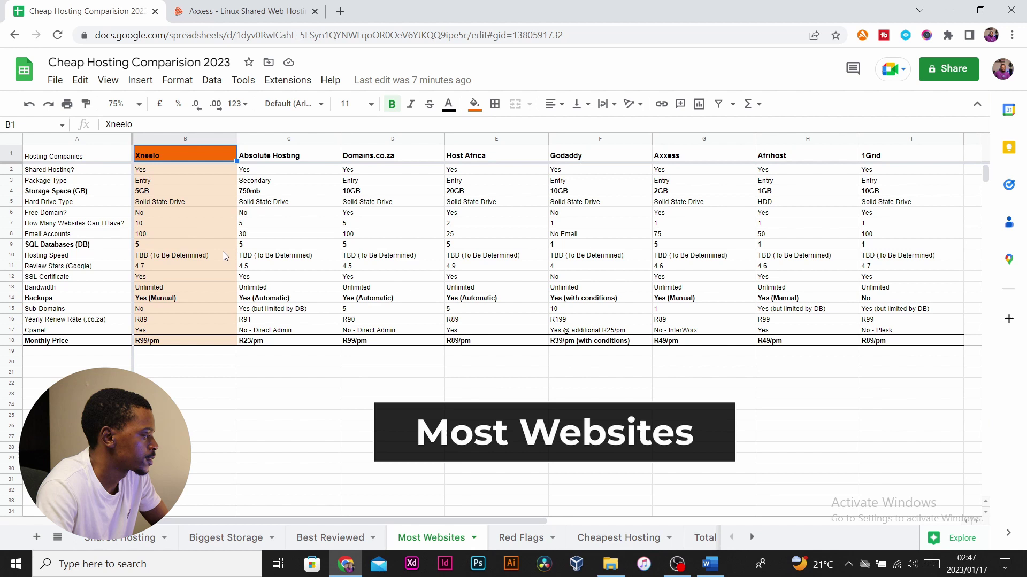
# Check Xneelo's 10-website limit and Domains.co.za's 100 email accounts on the Most Websites ranking
pyautogui.click(171, 223)
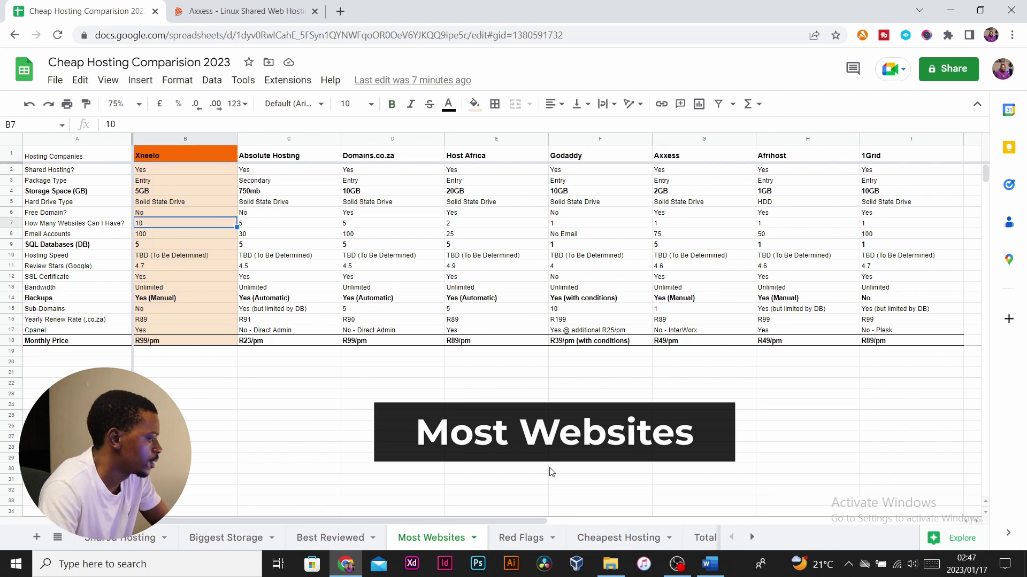
pyautogui.moveTo(276, 159); pyautogui.dragTo(375, 159)
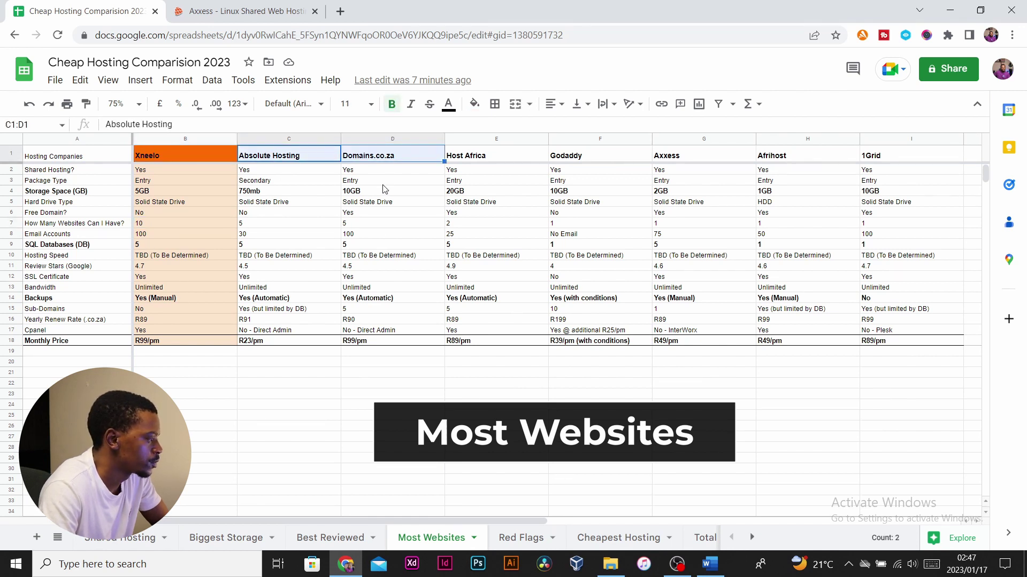
pyautogui.click(376, 235)
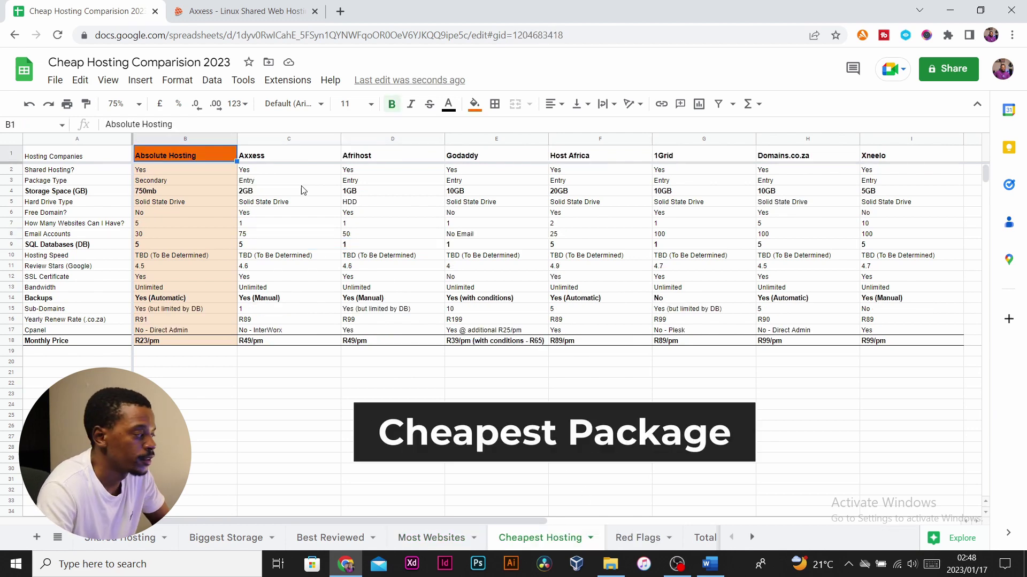
pyautogui.click(184, 179)
pyautogui.click(168, 341)
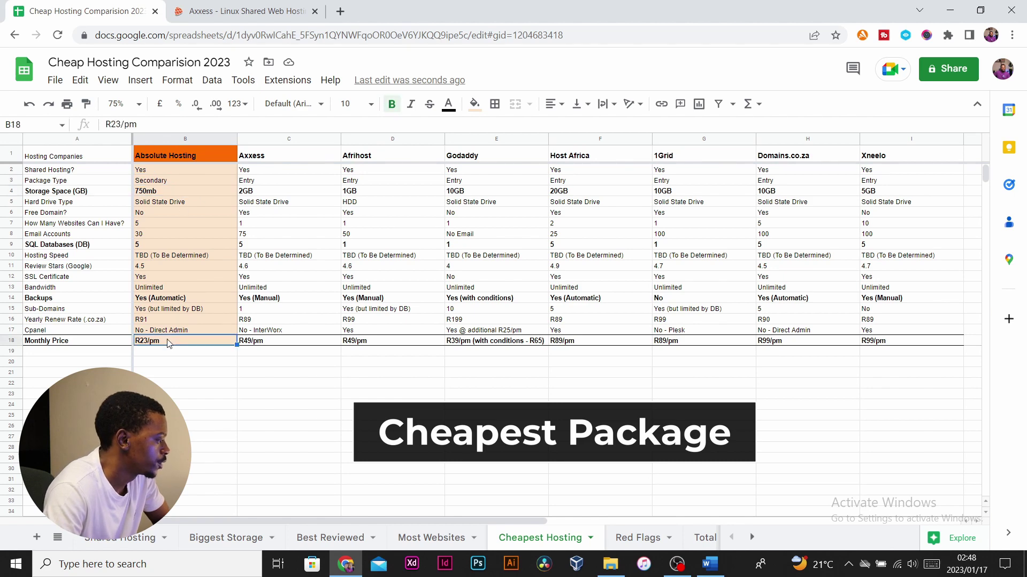
pyautogui.click(376, 159)
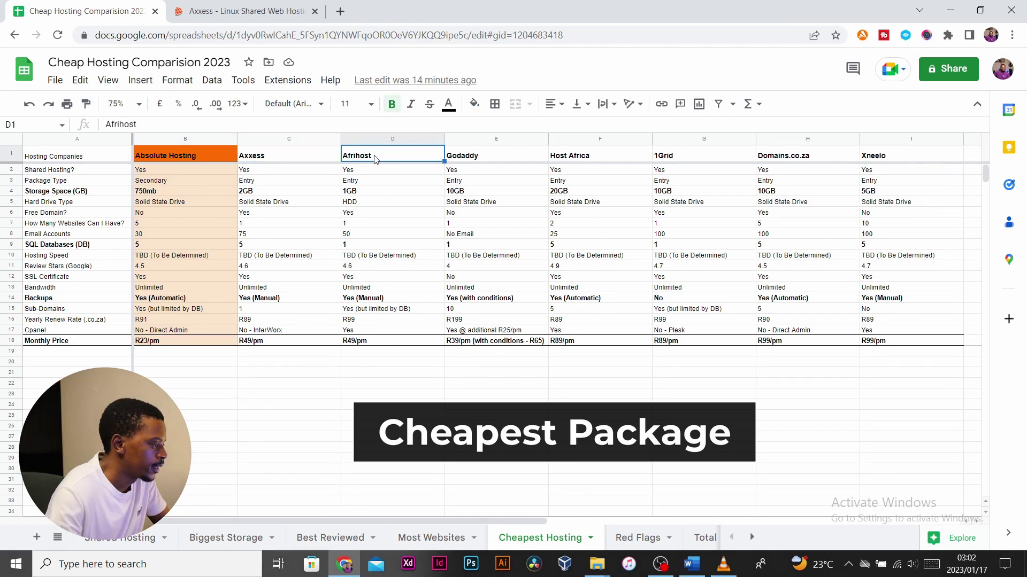
pyautogui.moveTo(276, 343); pyautogui.dragTo(364, 343)
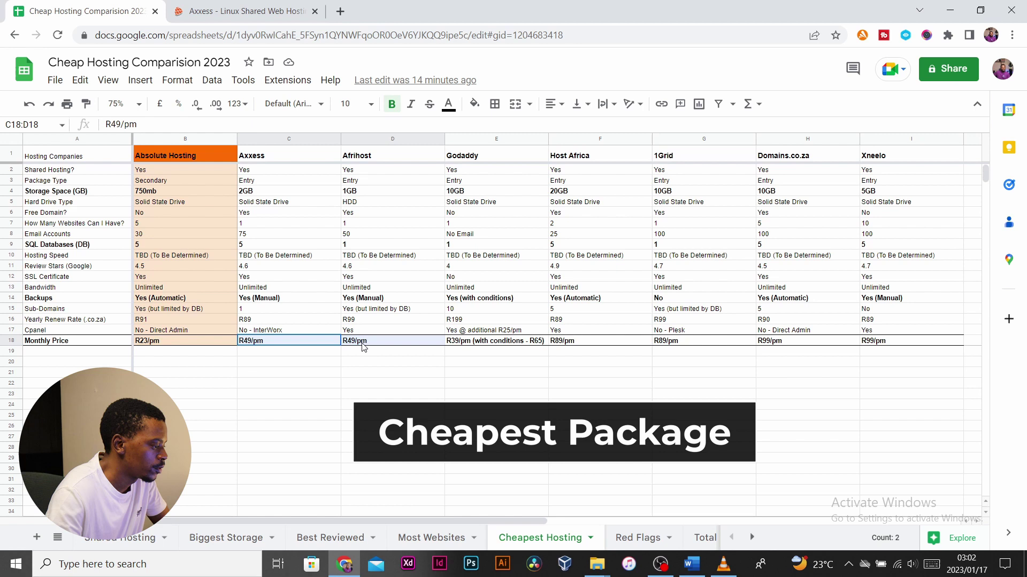
pyautogui.click(365, 362)
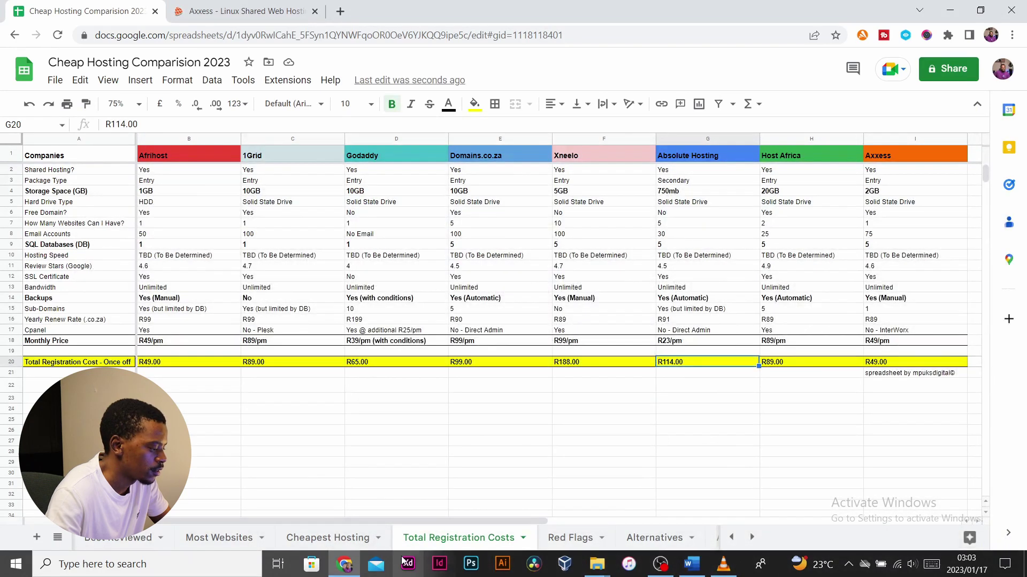
# Bring up the Alternatives sheet
pyautogui.click(655, 537)
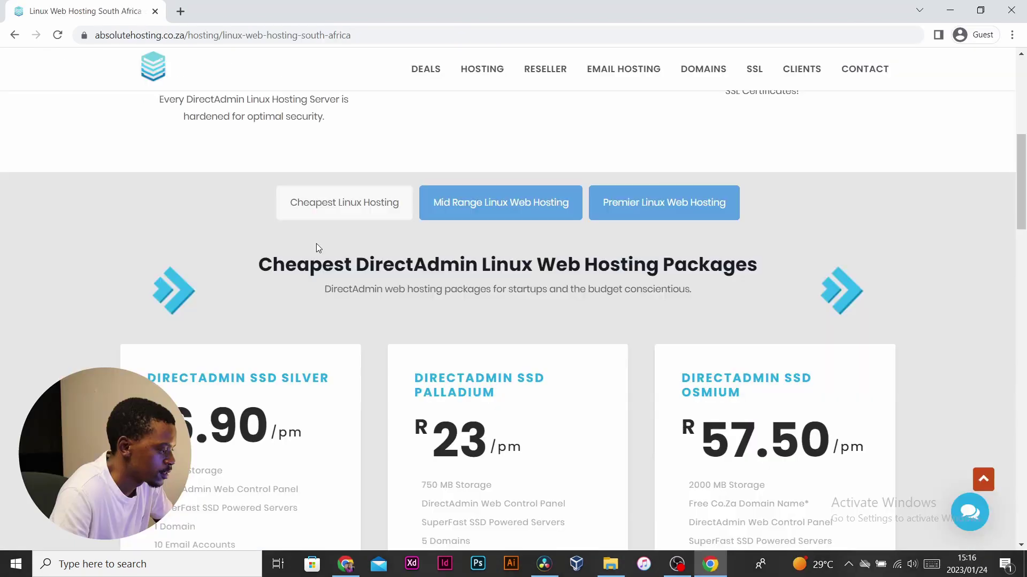
# Scroll the Absolute Hosting Linux page down to the cheapest DirectAdmin packages
pyautogui.scroll(-2, 316, 243)
pyautogui.scroll(-4, 316, 243)
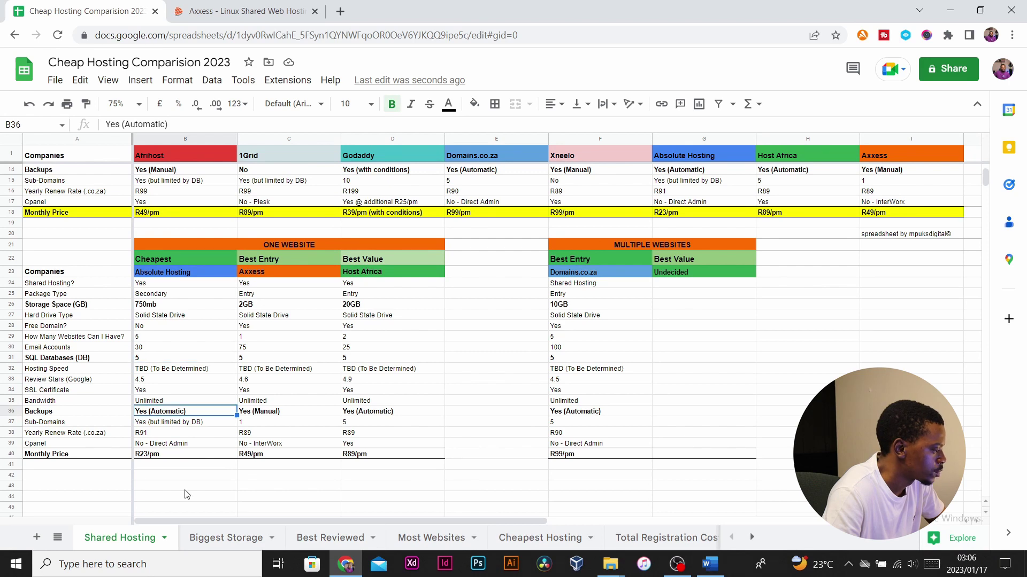
pyautogui.click(153, 456)
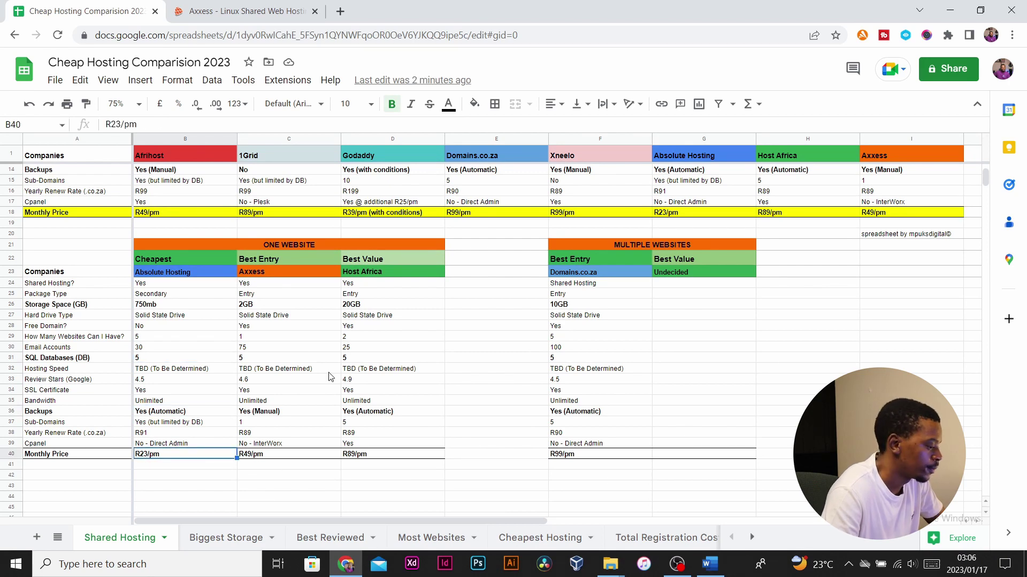
pyautogui.click(273, 272)
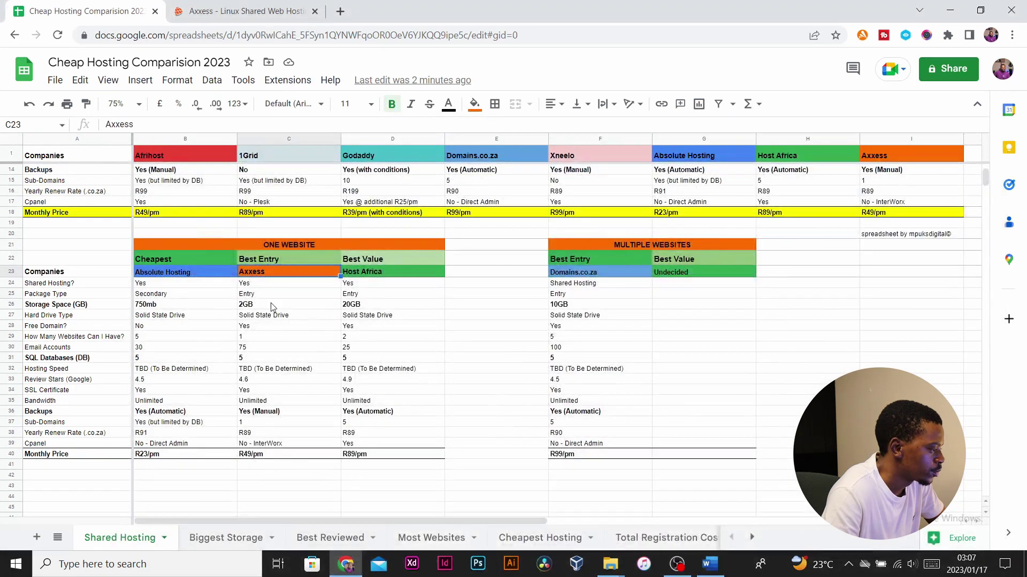
pyautogui.click(273, 307)
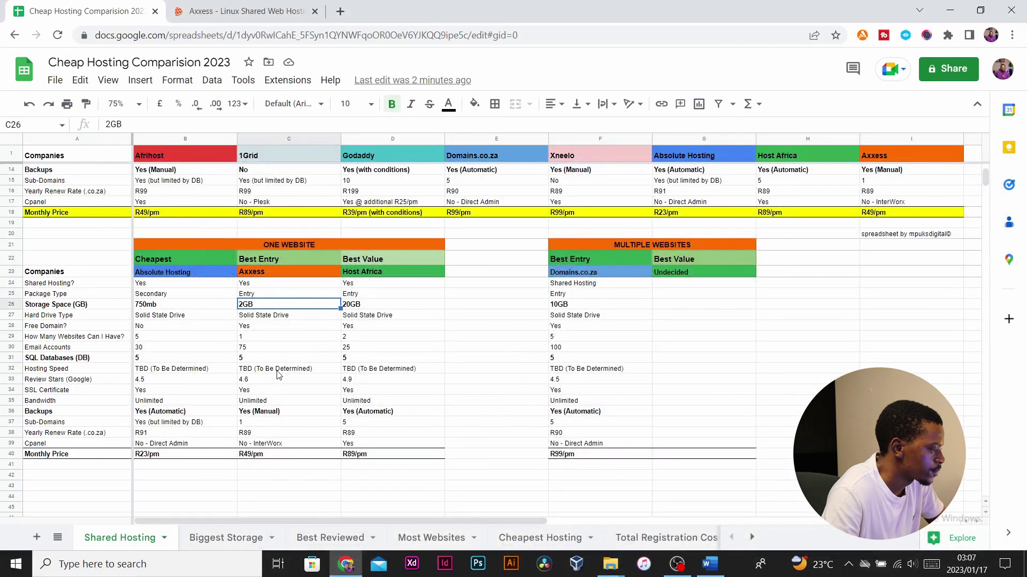
pyautogui.click(263, 349)
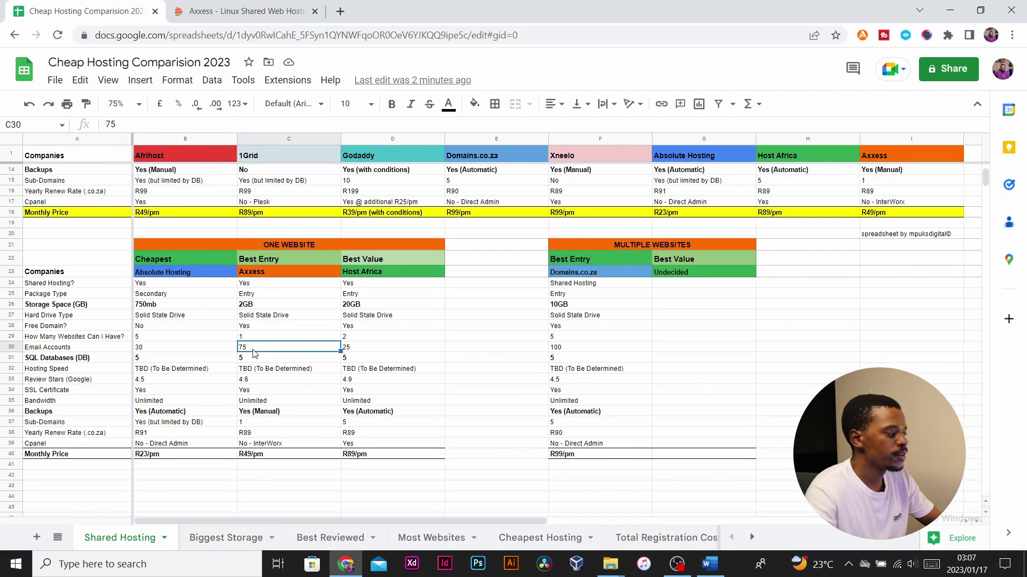
pyautogui.click(283, 359)
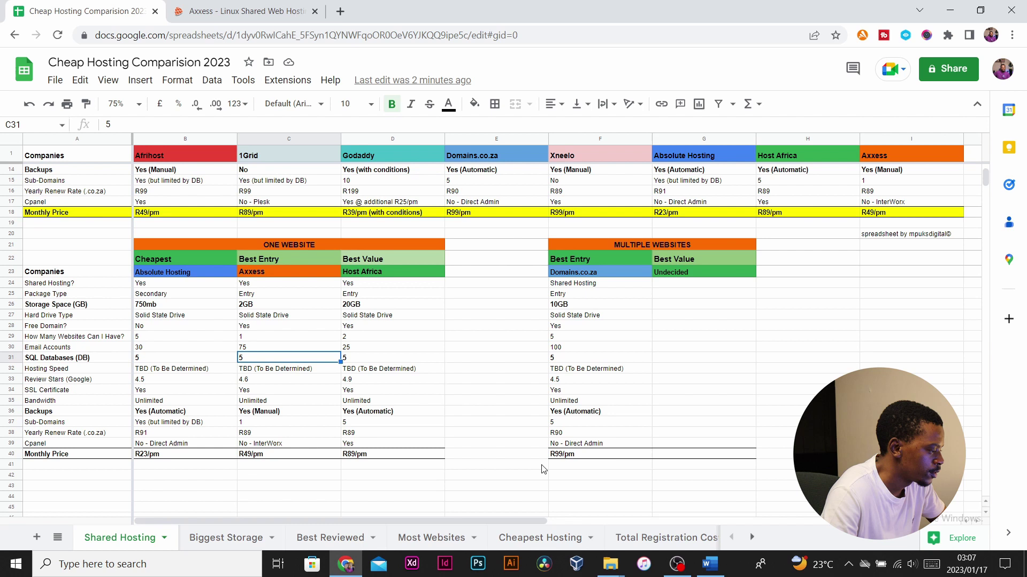
pyautogui.click(718, 563)
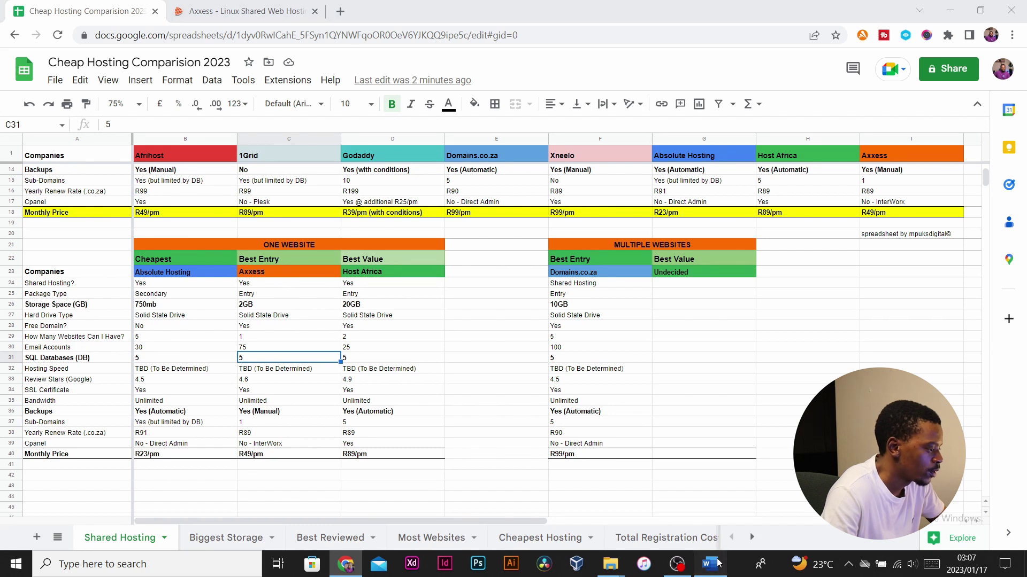
pyautogui.click(262, 336)
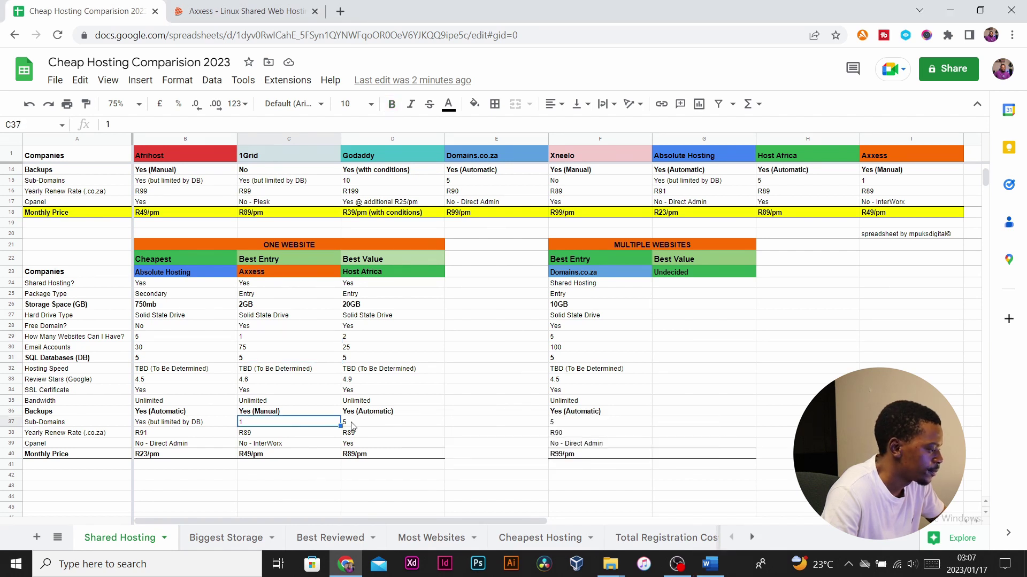
pyautogui.click(269, 391)
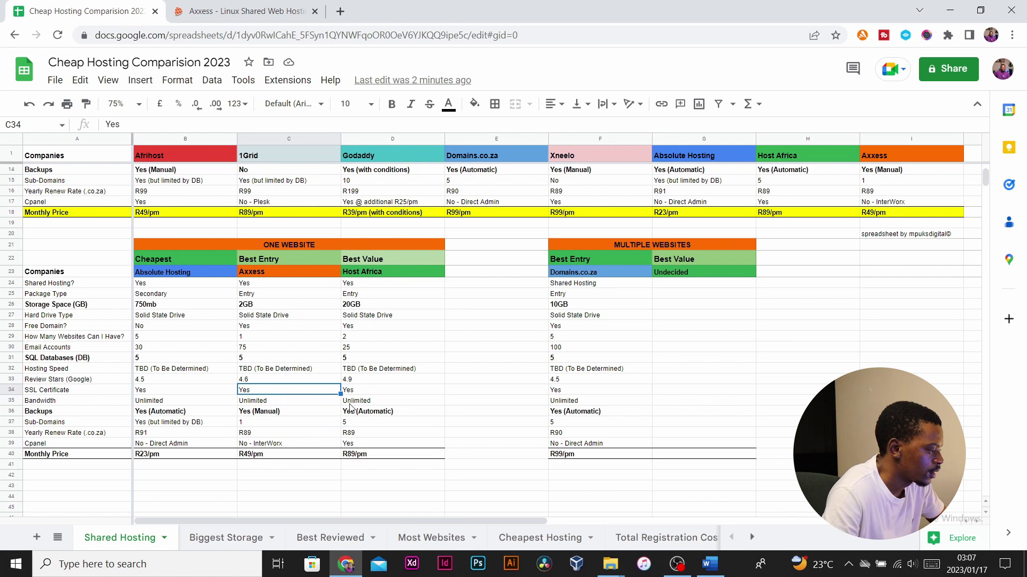
pyautogui.click(267, 454)
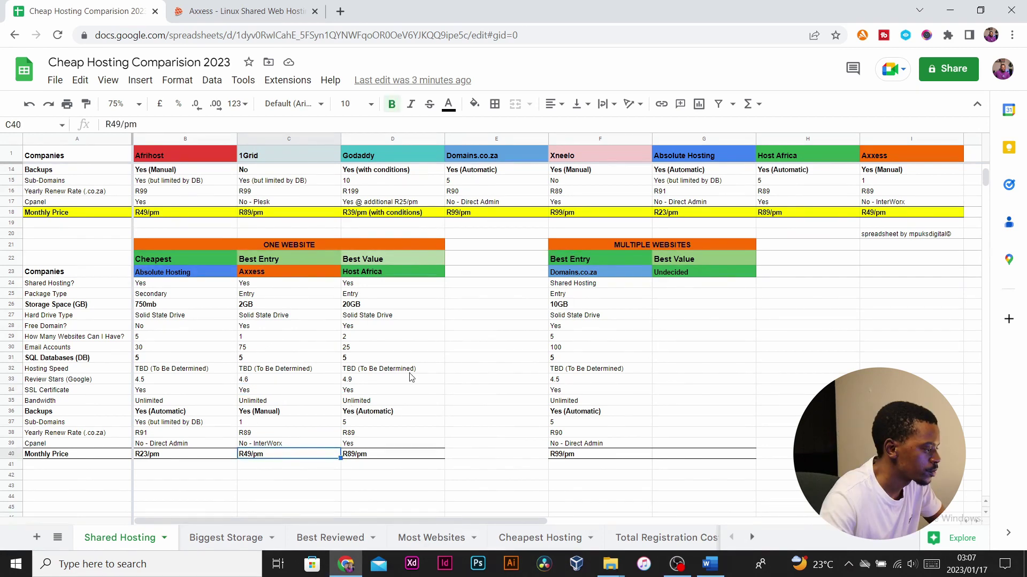
pyautogui.click(376, 273)
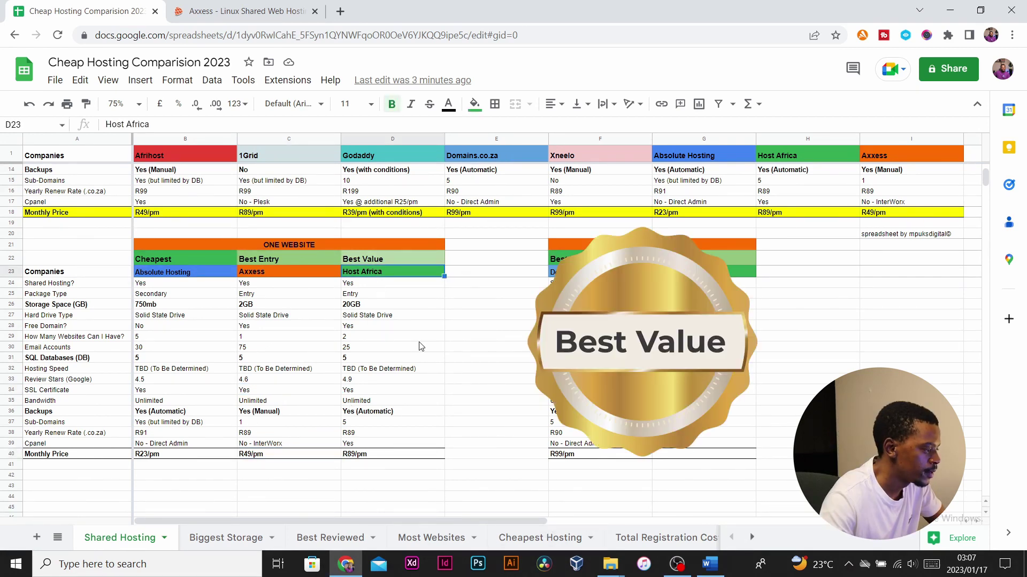
pyautogui.click(367, 304)
pyautogui.click(388, 316)
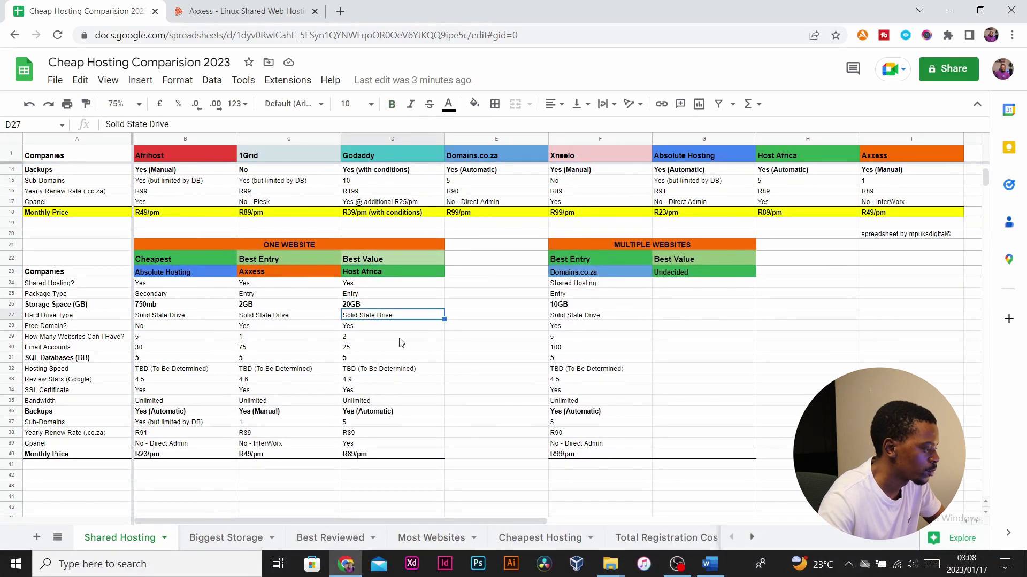
pyautogui.click(375, 348)
pyautogui.click(706, 558)
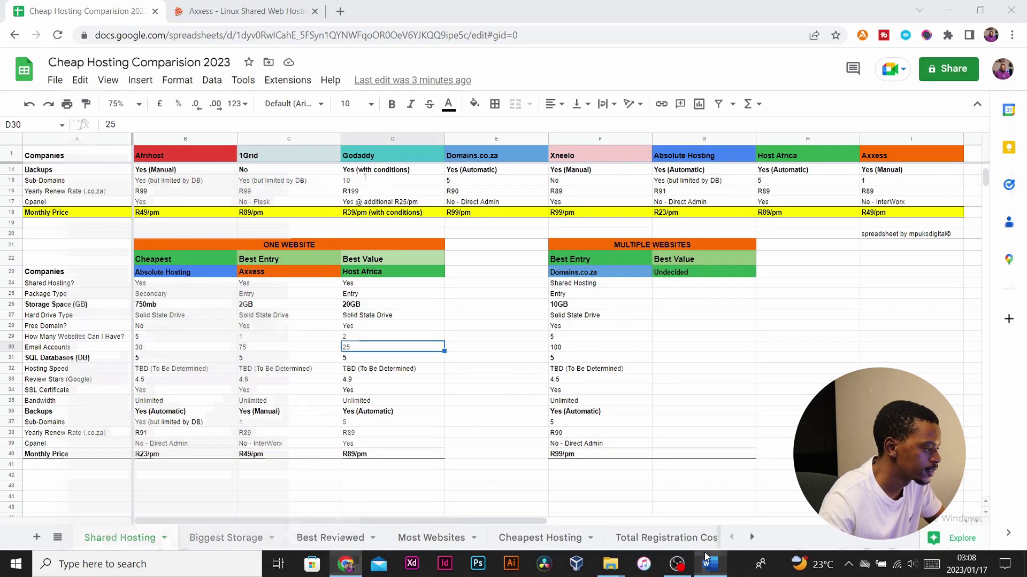
pyautogui.press('Down')
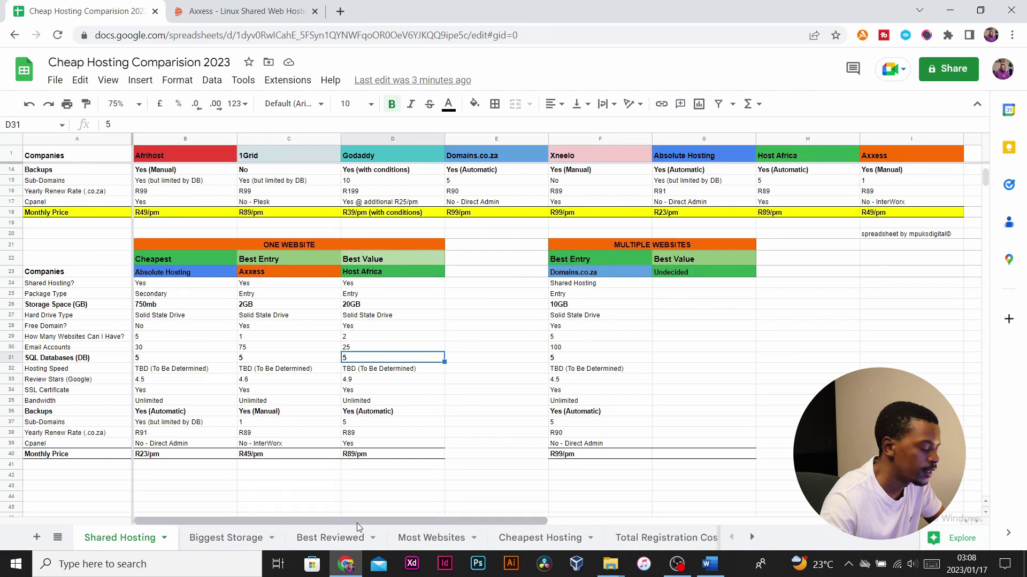
pyautogui.click(696, 562)
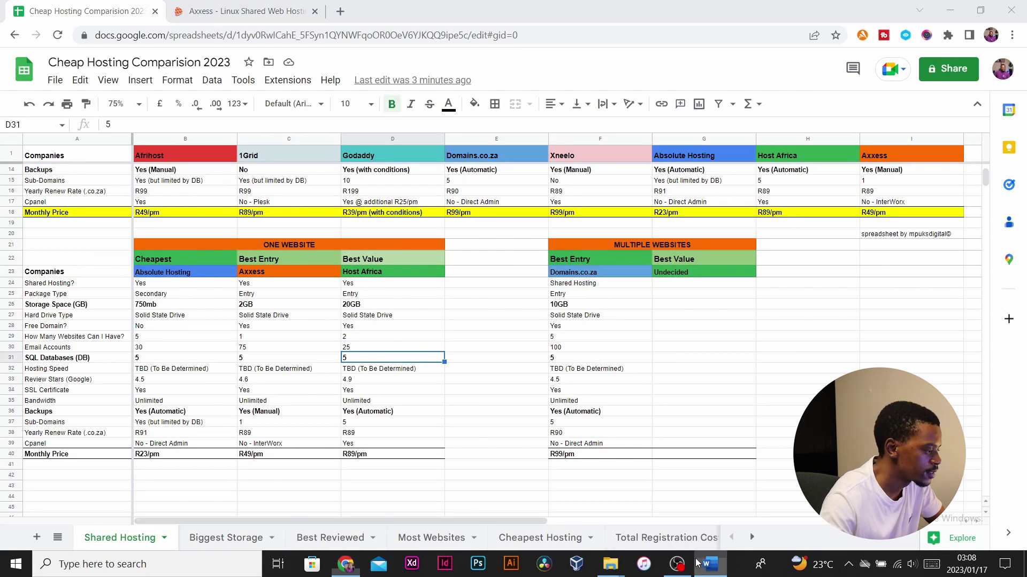
pyautogui.click(376, 416)
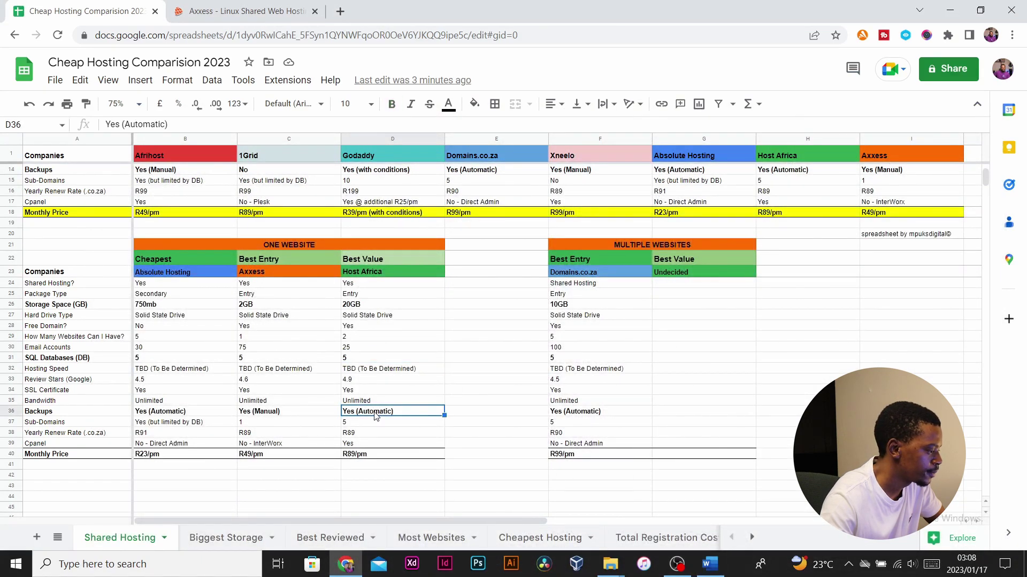
pyautogui.press('Up')
pyautogui.press('Up')
pyautogui.press('Up')
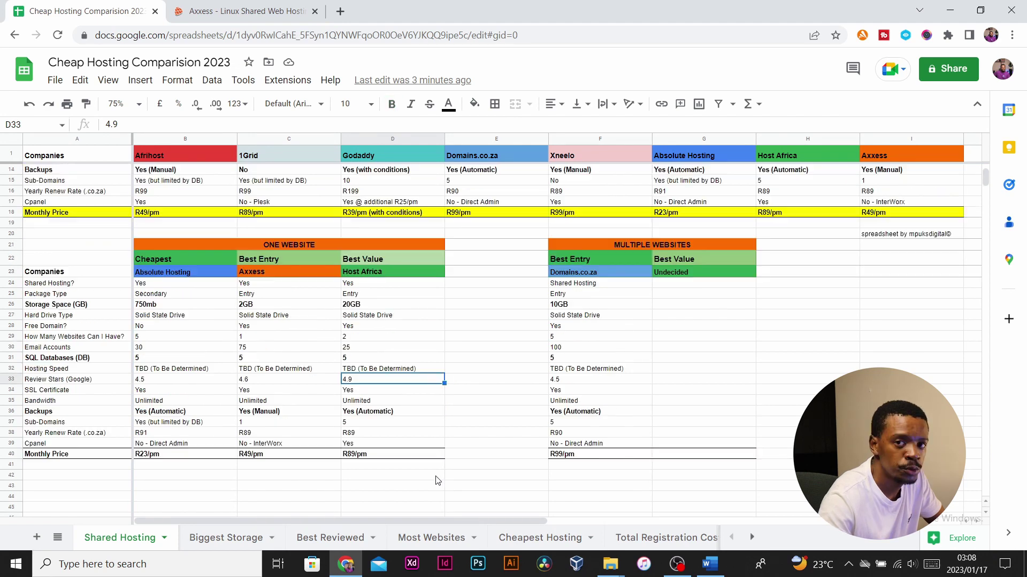
pyautogui.press('Down')
pyautogui.press('Down')
pyautogui.press('Down')
pyautogui.press('Down')
pyautogui.press('Down')
pyautogui.press('Down')
pyautogui.press('Down')
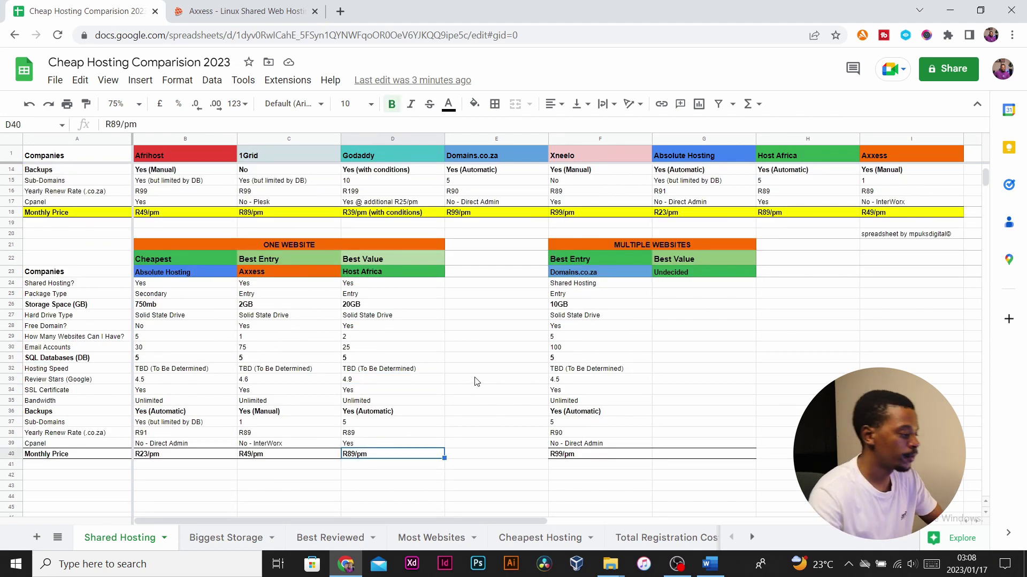
pyautogui.click(575, 315)
pyautogui.click(578, 274)
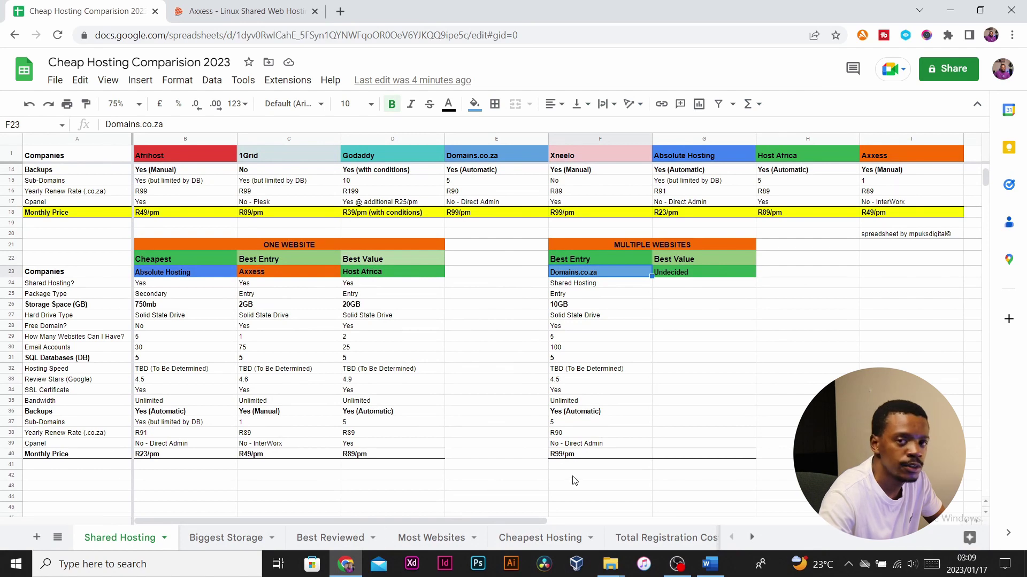
pyautogui.click(570, 262)
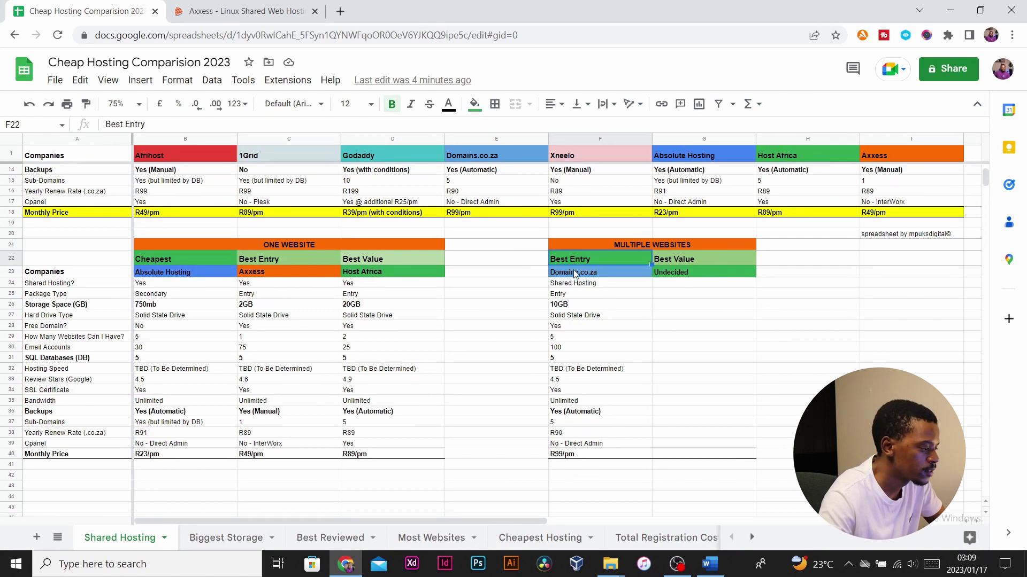
pyautogui.click(621, 250)
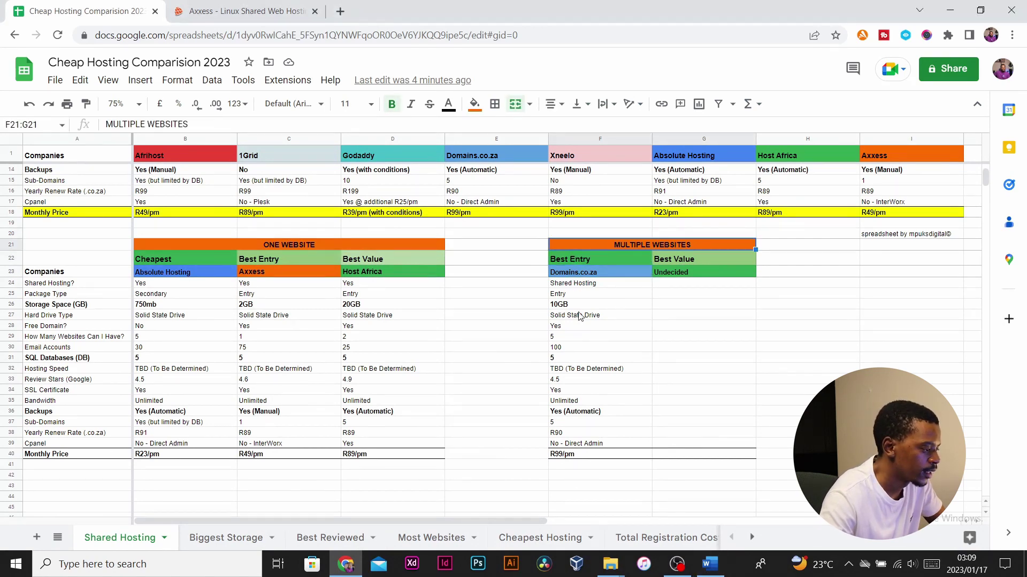
pyautogui.click(579, 316)
pyautogui.click(561, 338)
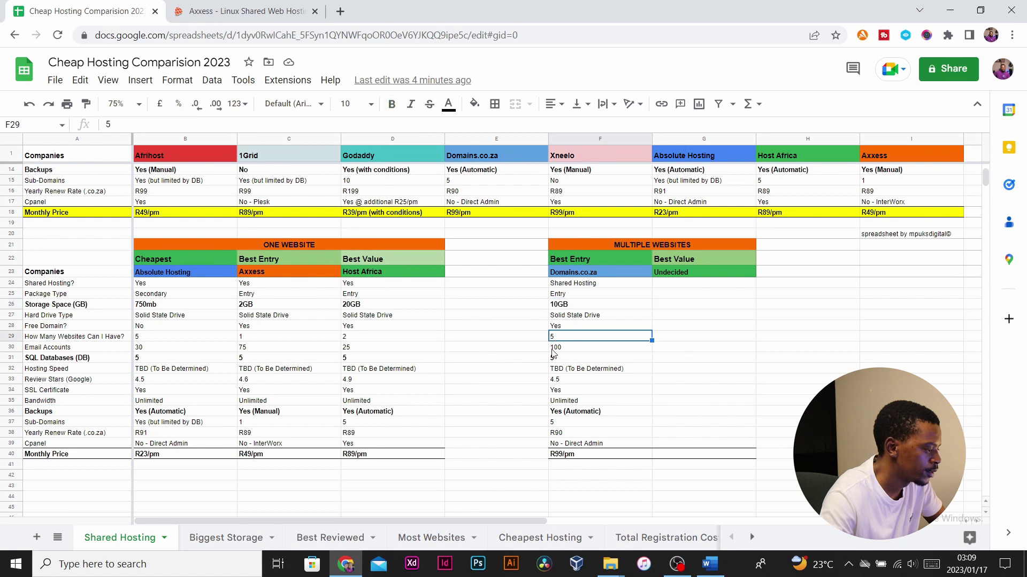